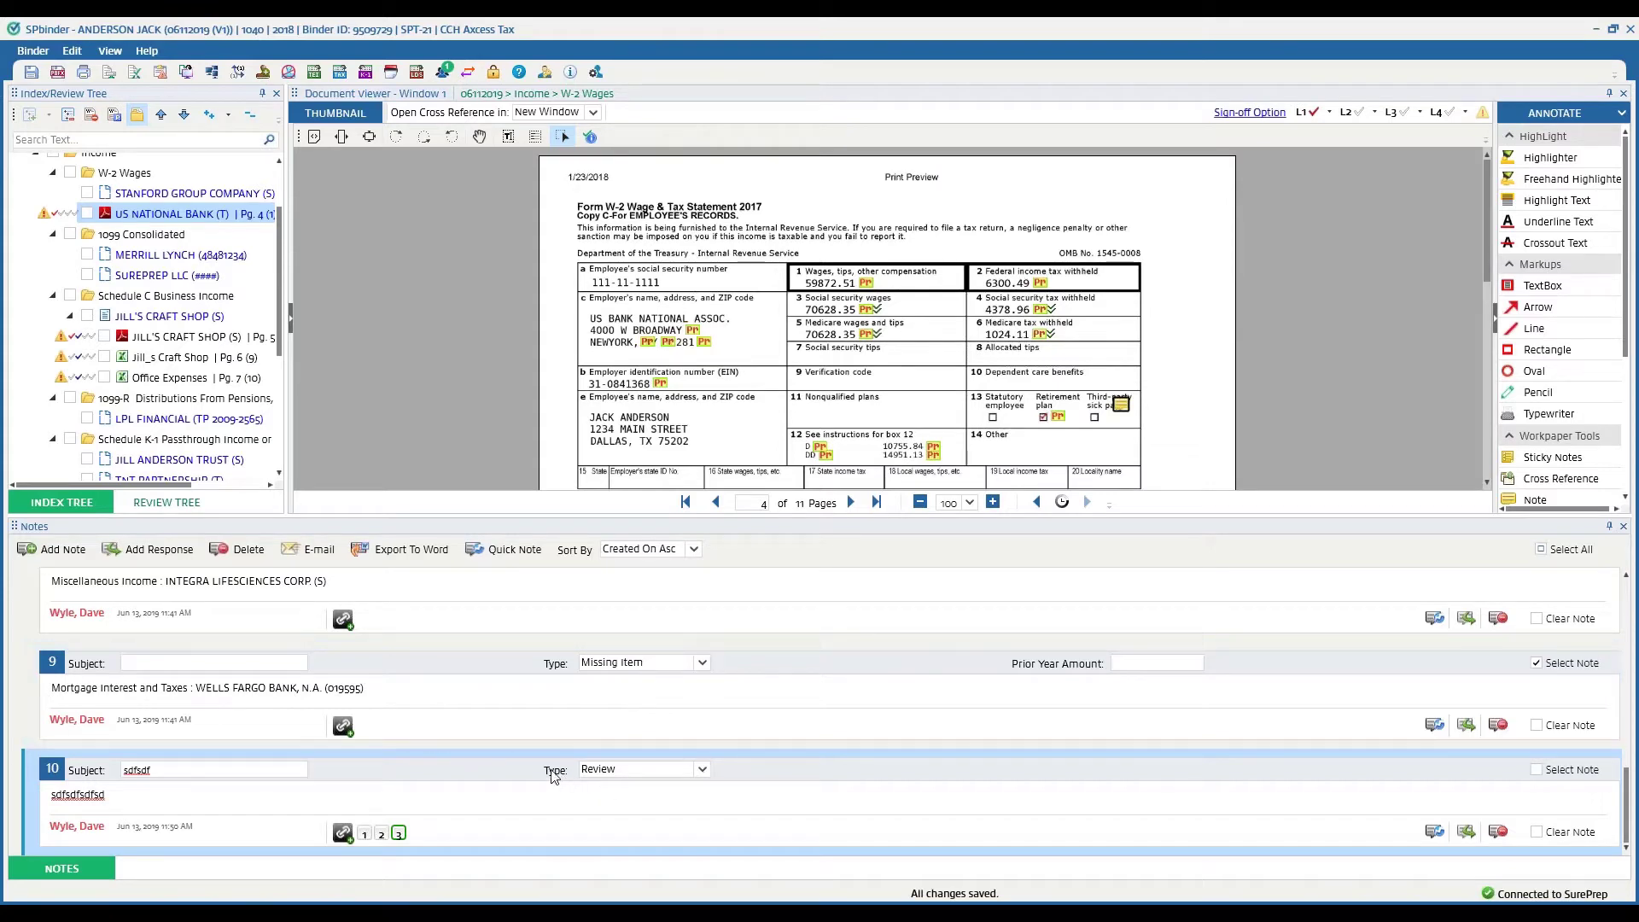
Switch from the SPbinder W-2 notes to the TaxCaddy portal's Documents page.
key("alt+Tab")
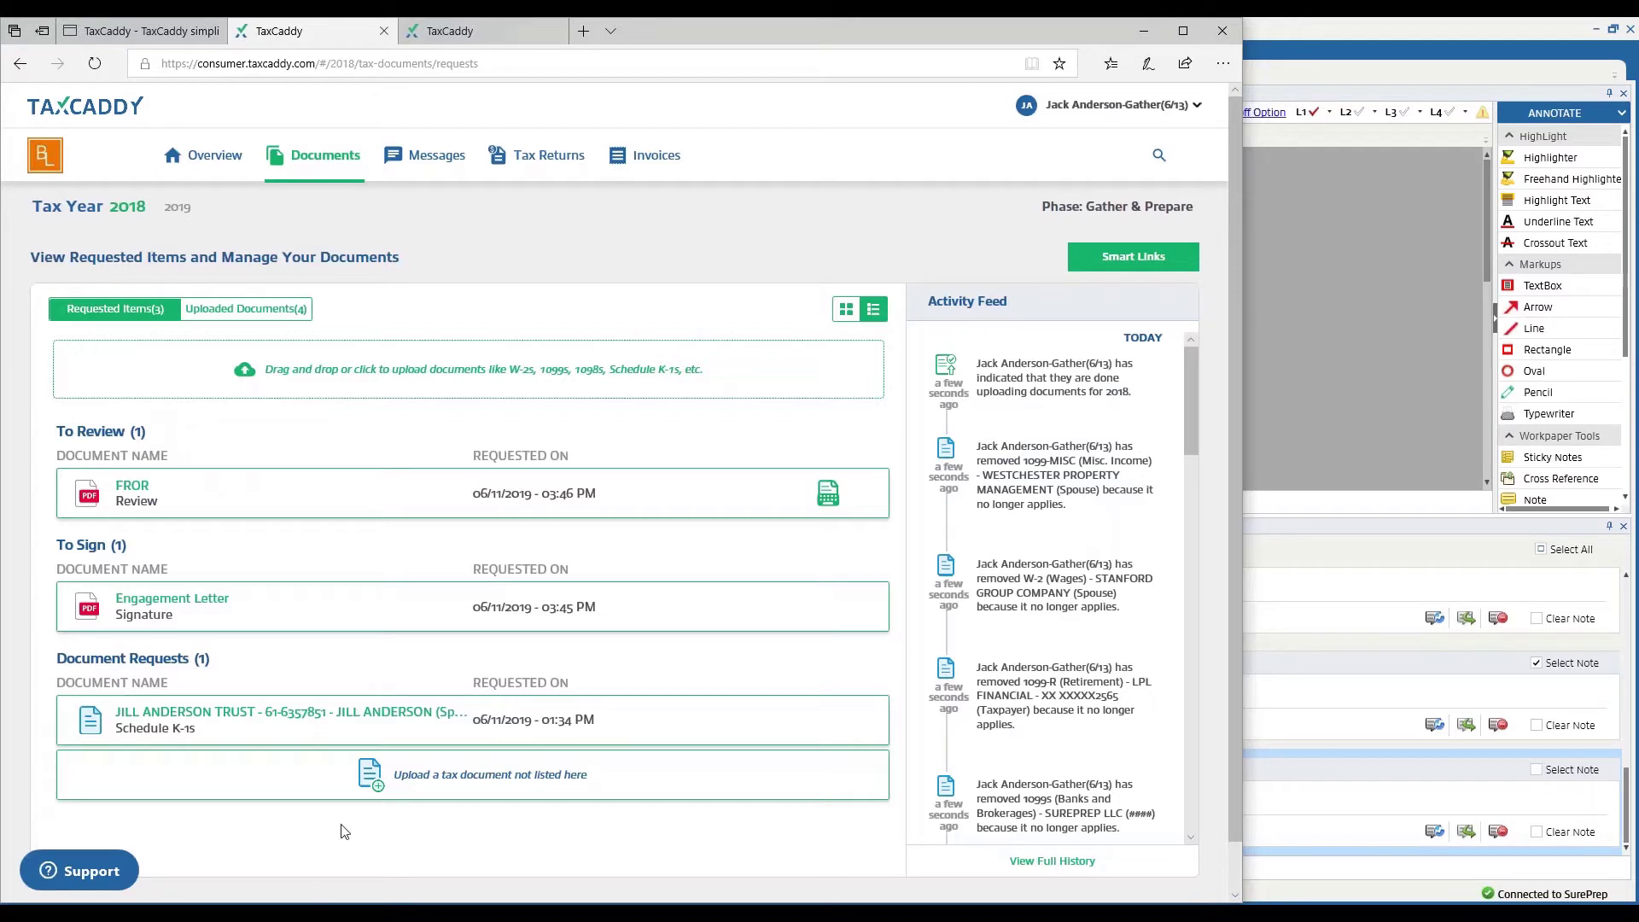
Sign in and view the 2018 federal 1040, Massachusetts and California returns with amounts owed.
left_click(464, 34)
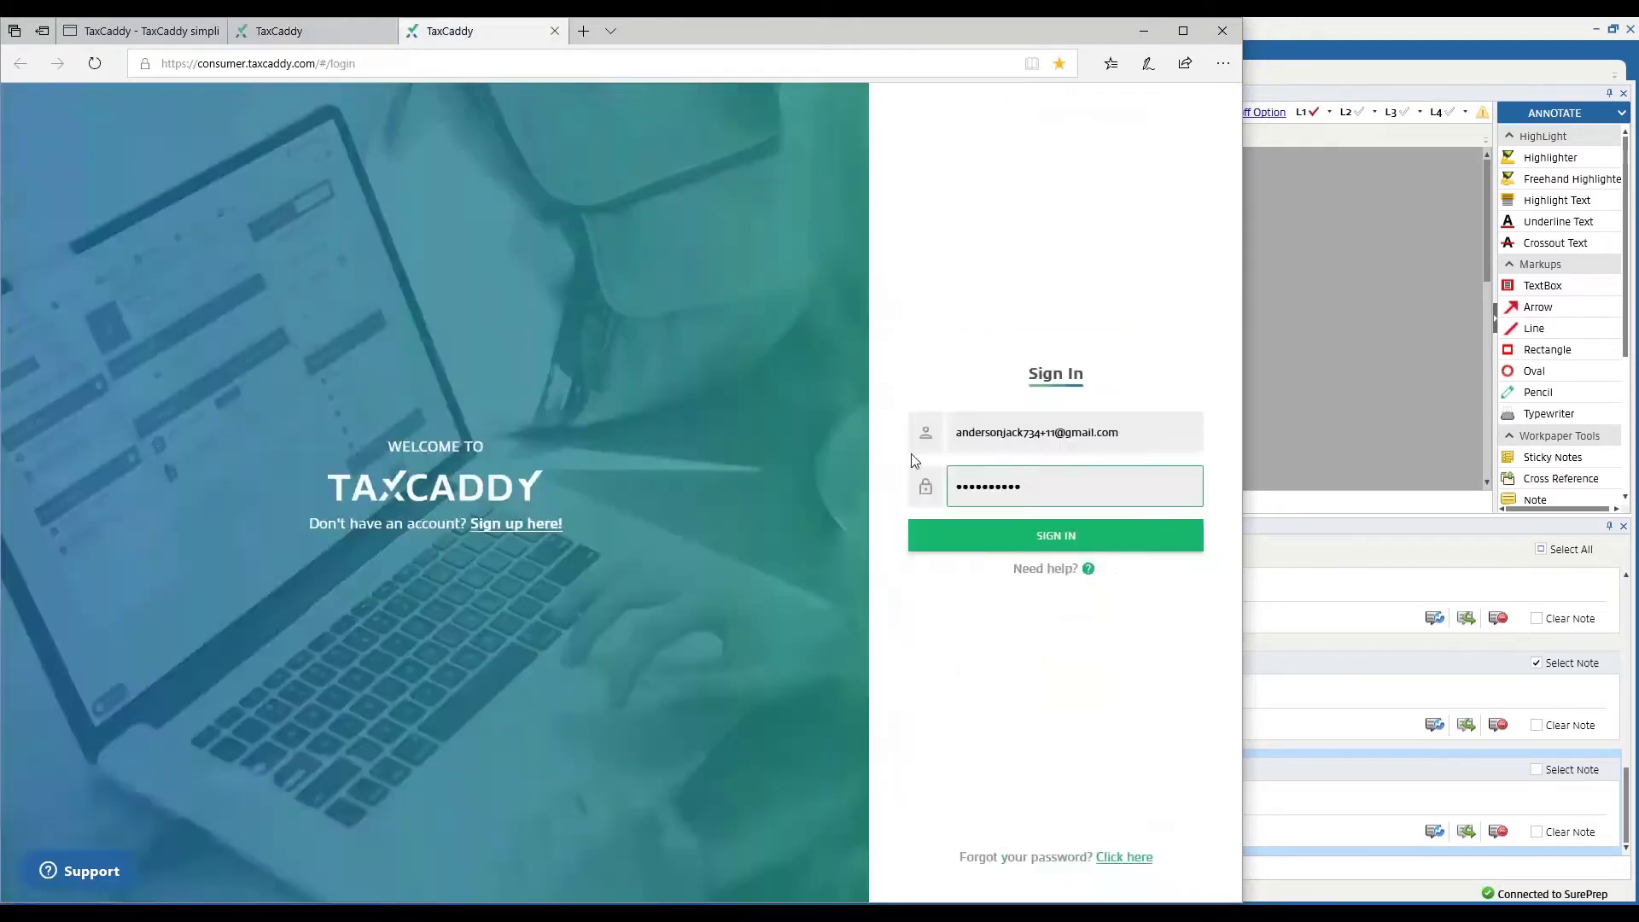
left_click(1014, 539)
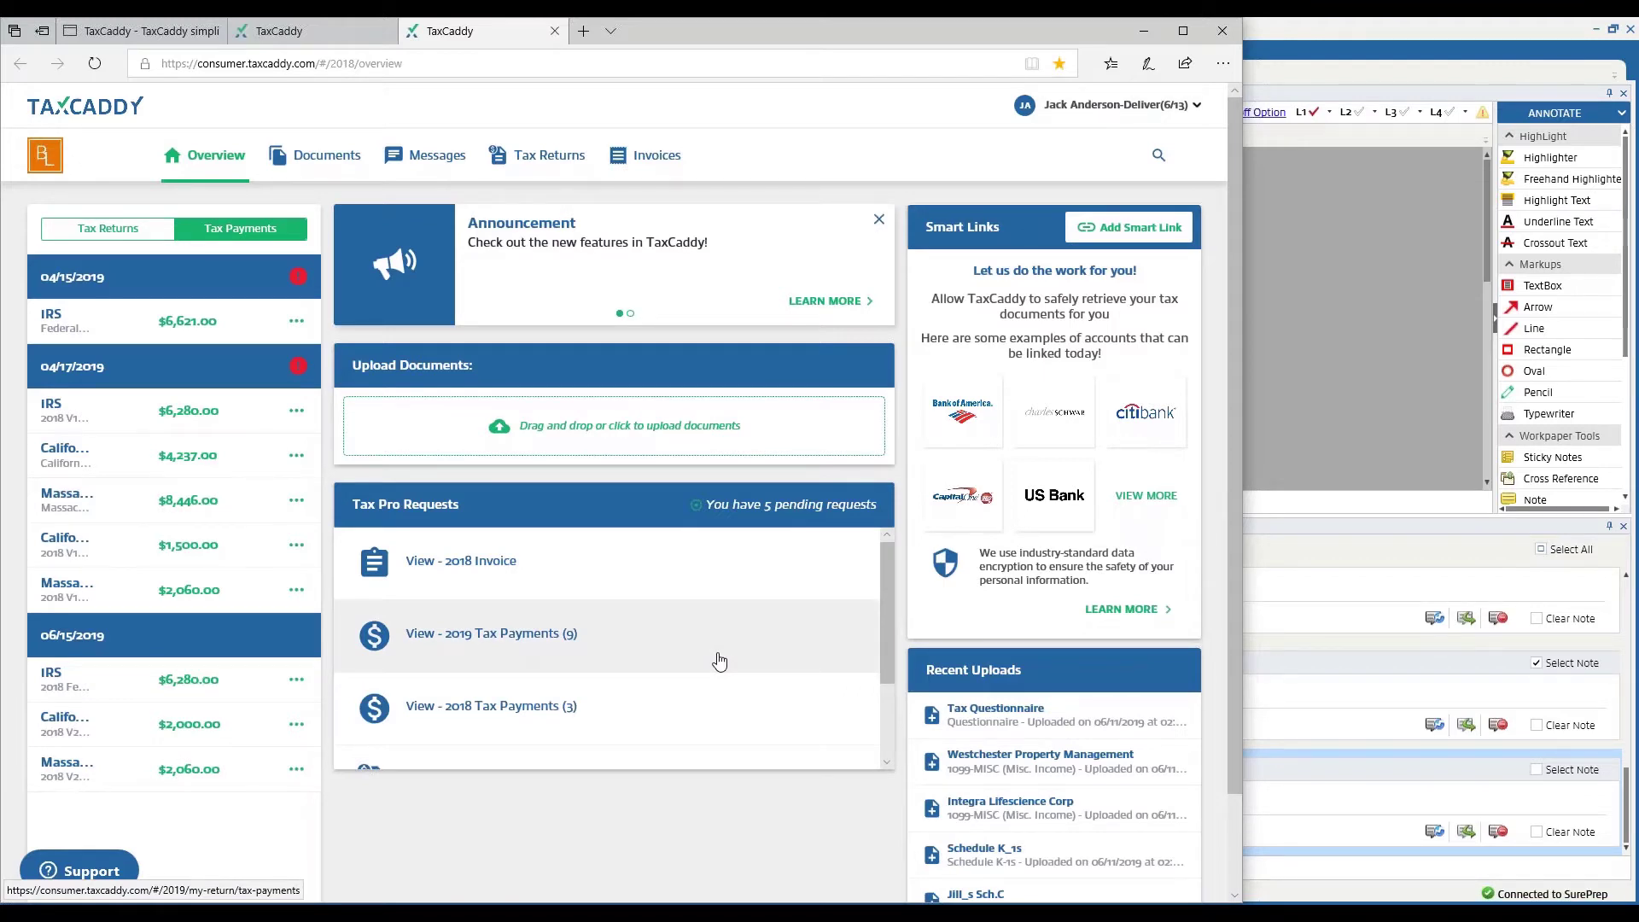
left_click(103, 236)
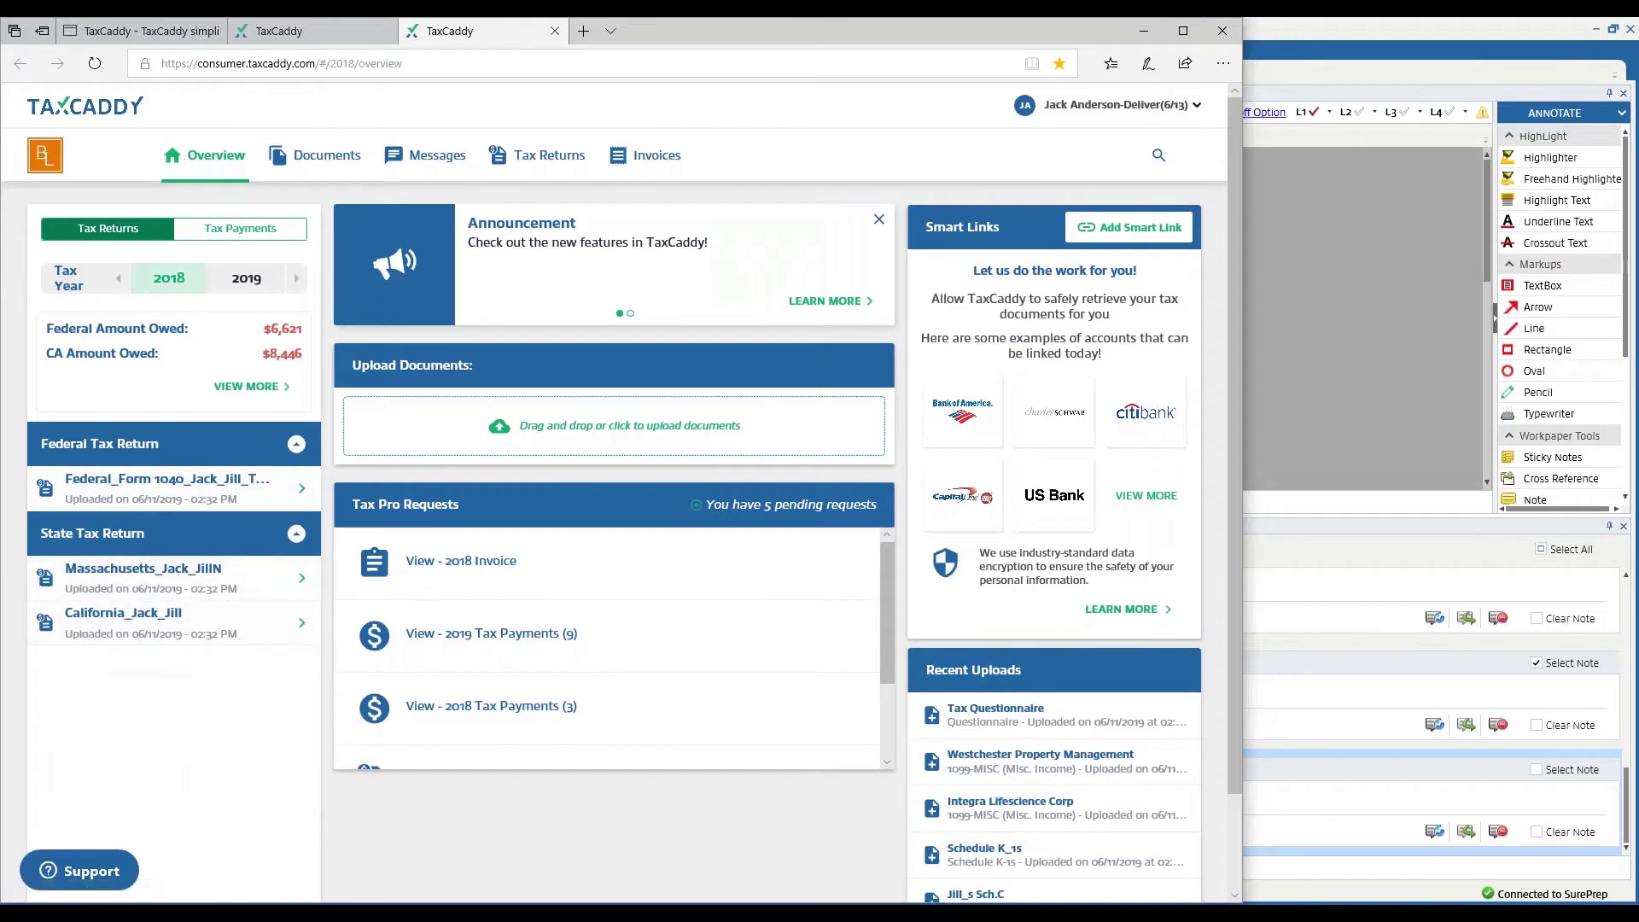
left_click(248, 388)
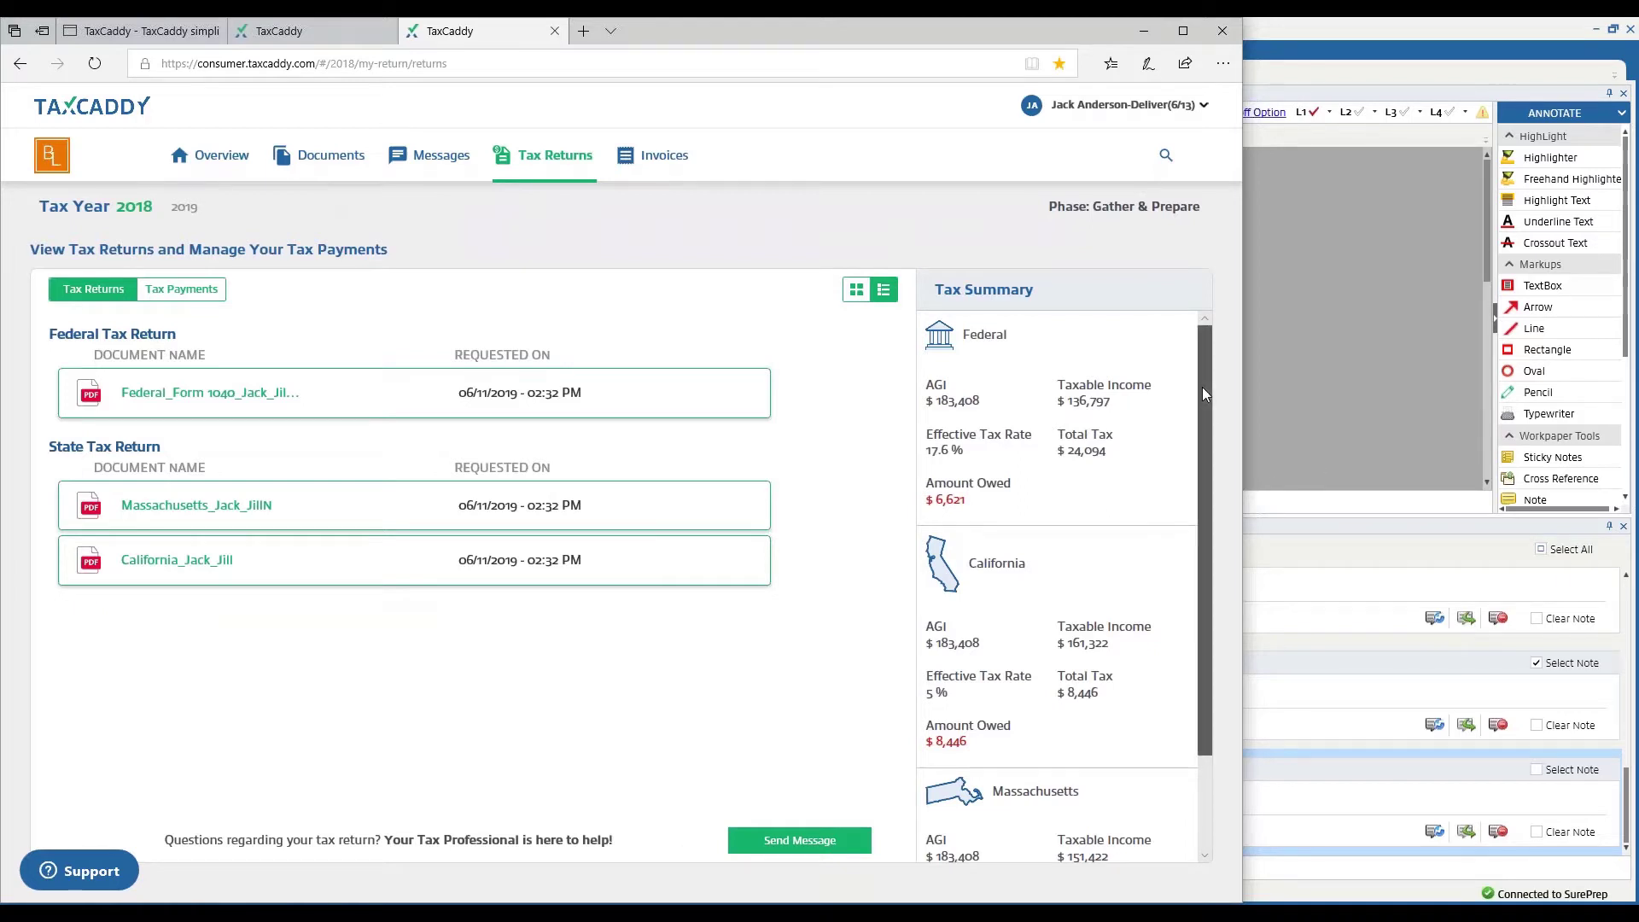
scroll(1194, 412, "down", 2)
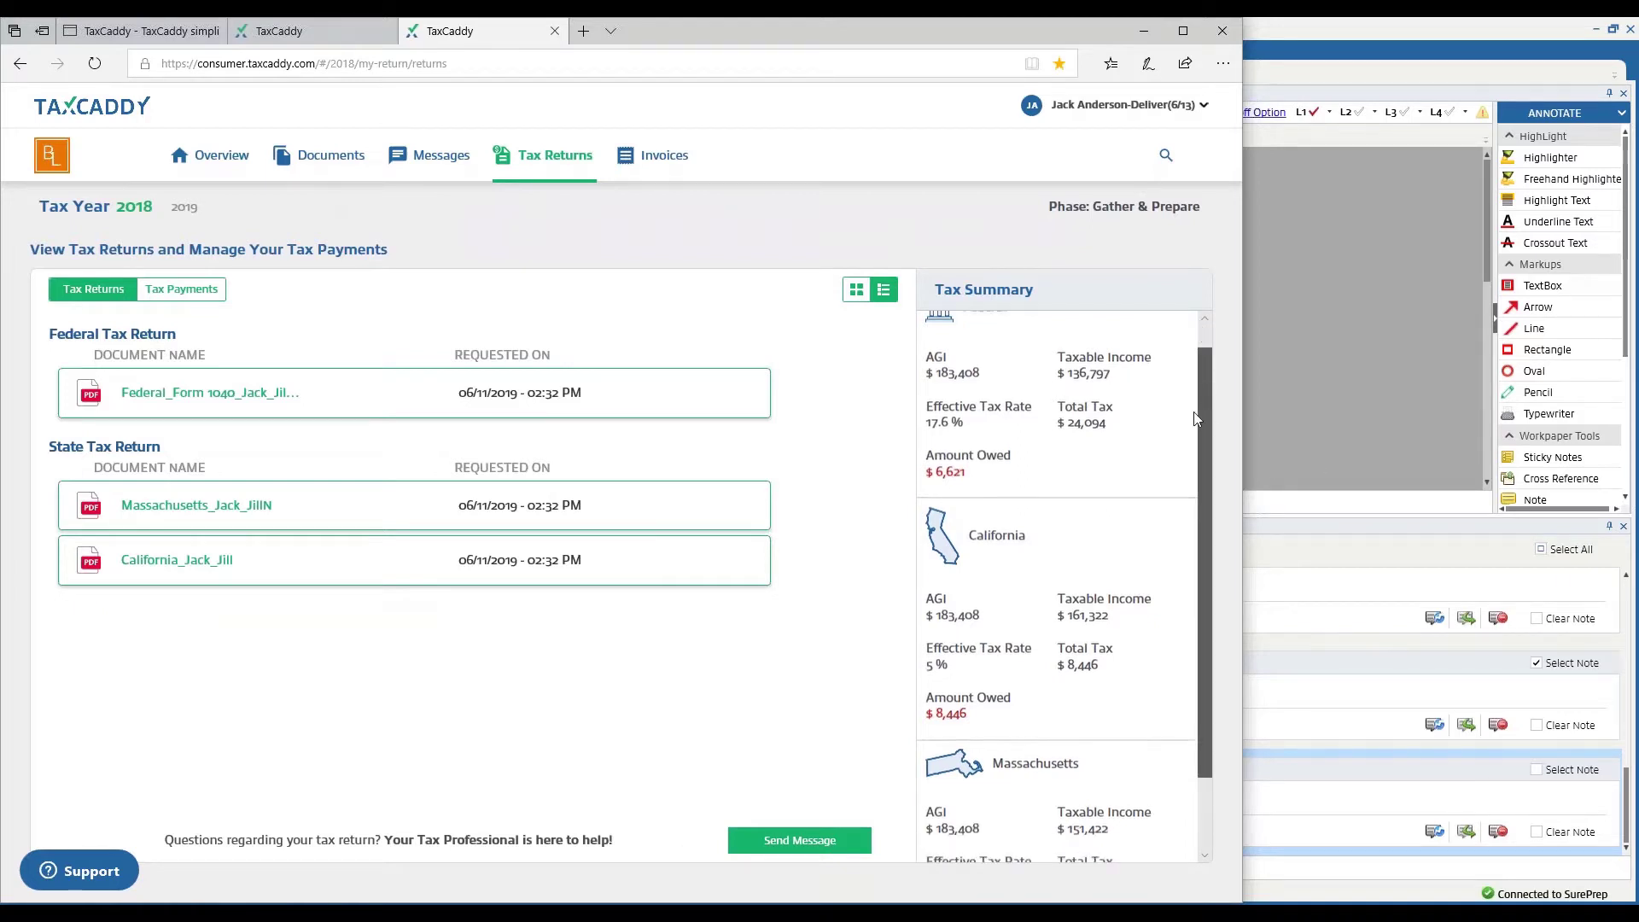
scroll(1200, 393, "up", 2)
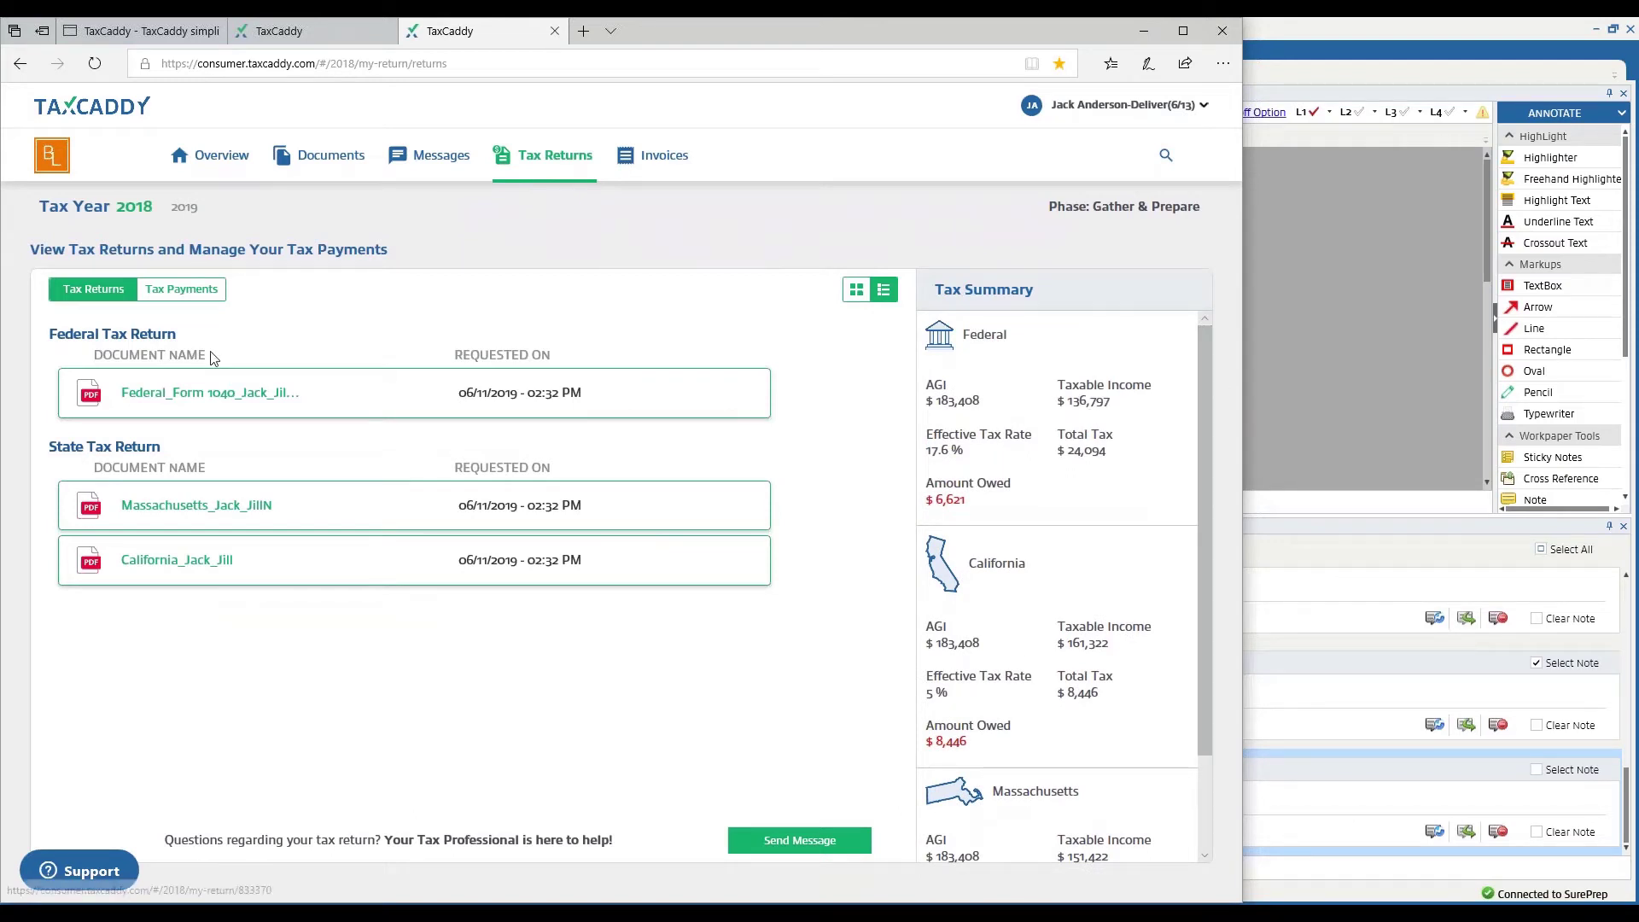
Mark the 2018 federal tax payment as paid with a paid amount of 6621.
left_click(203, 293)
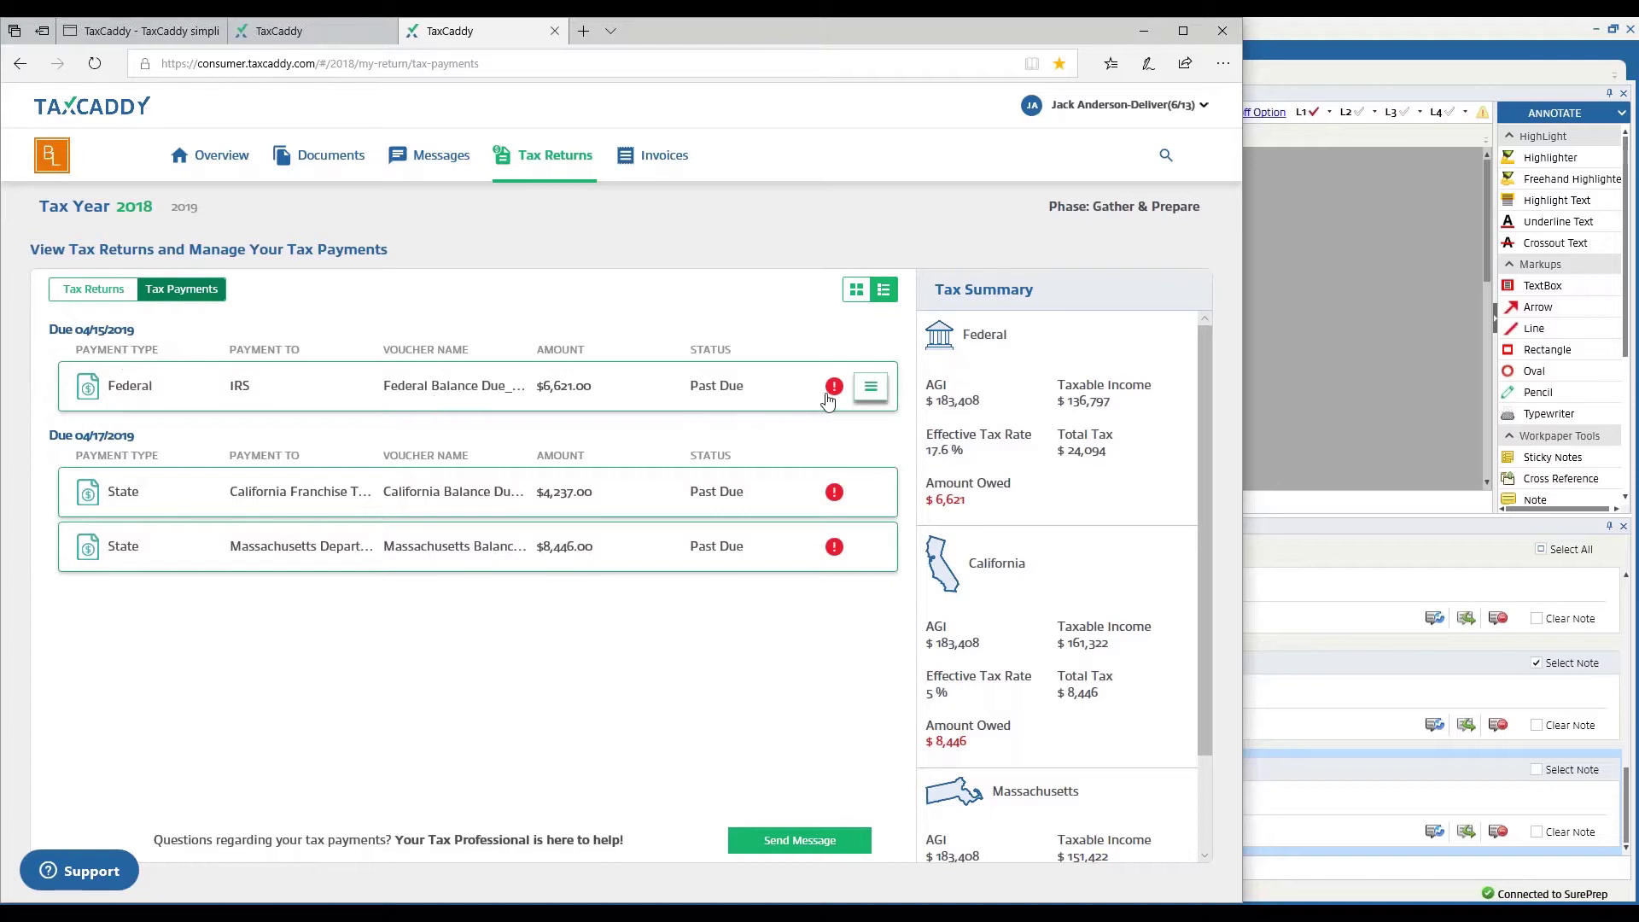
mouse_move(851, 392)
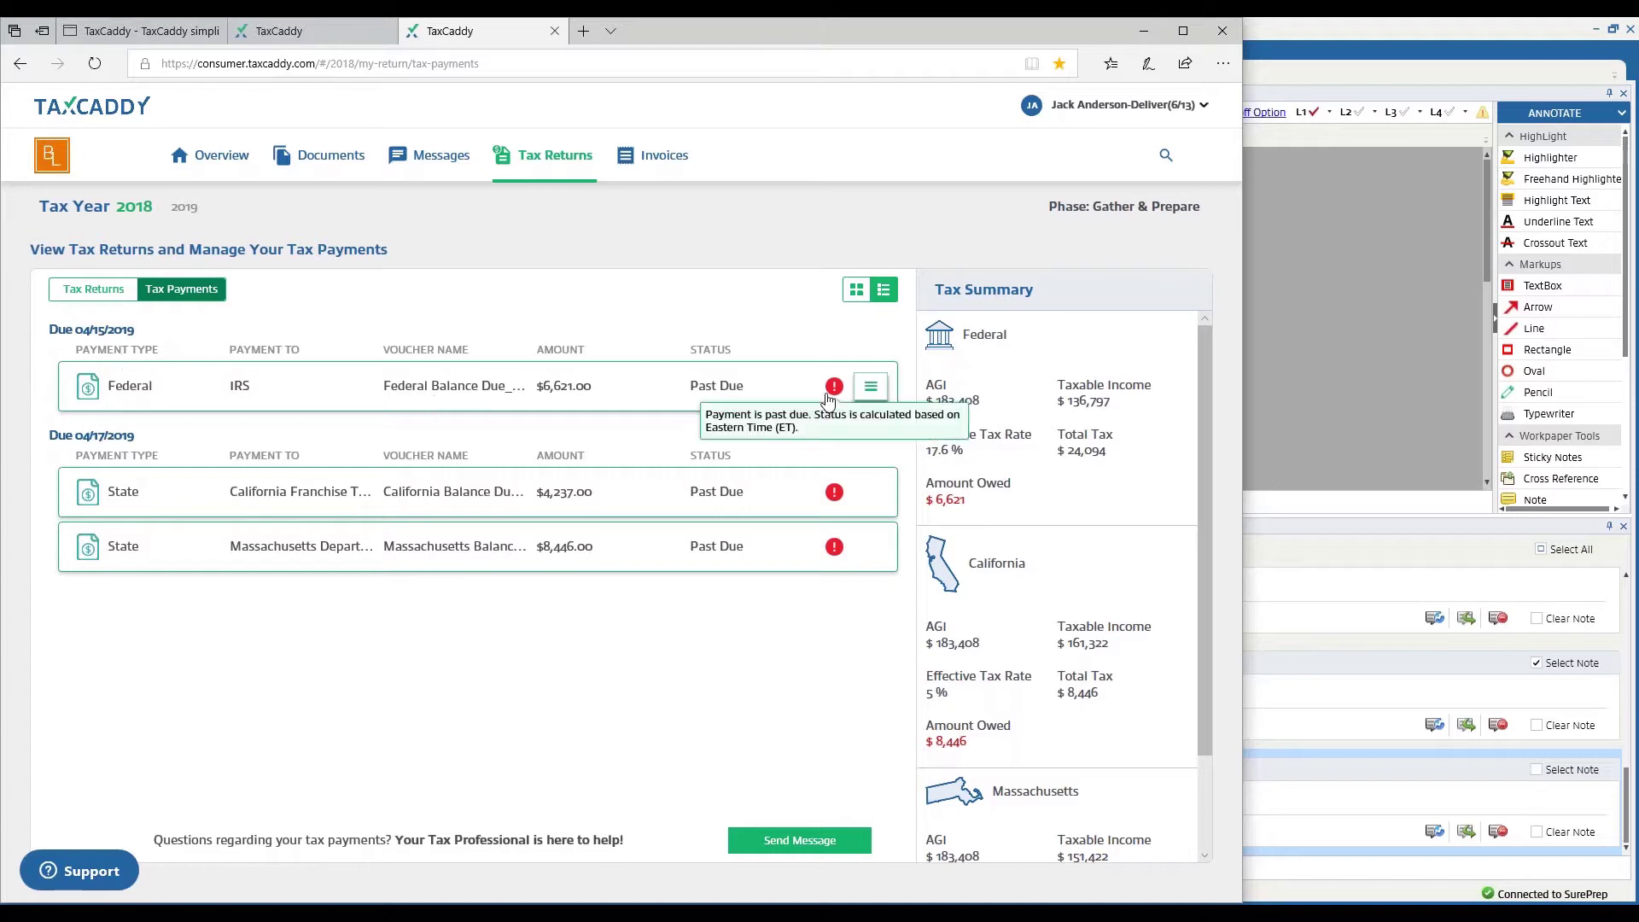
left_click(871, 386)
left_click(194, 396)
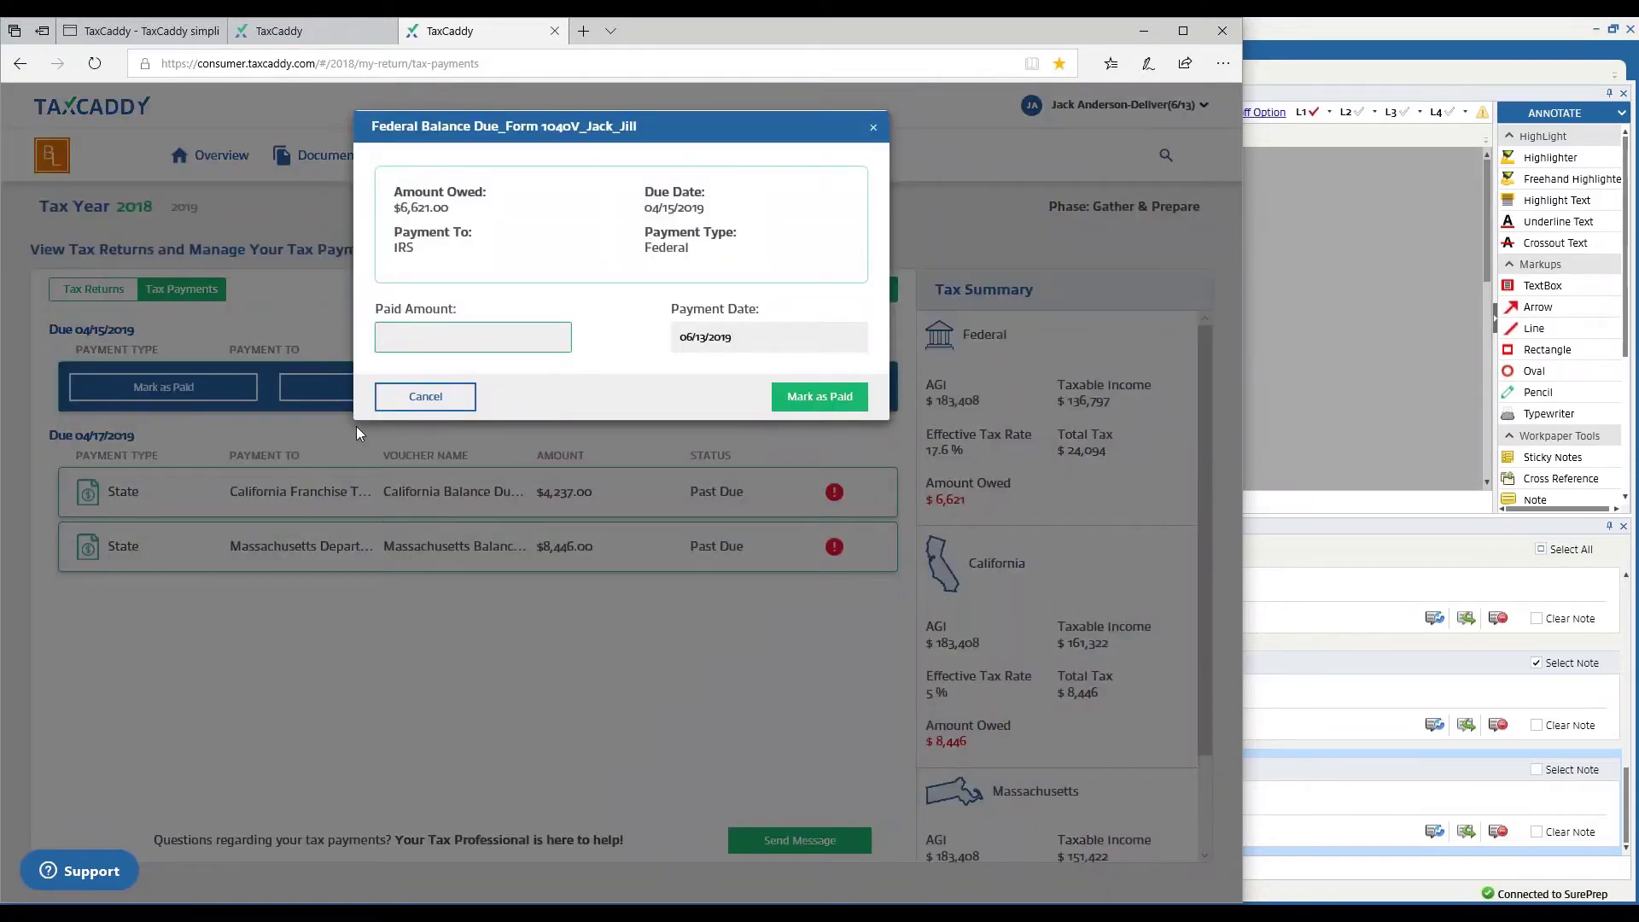
type("6621")
left_click(801, 415)
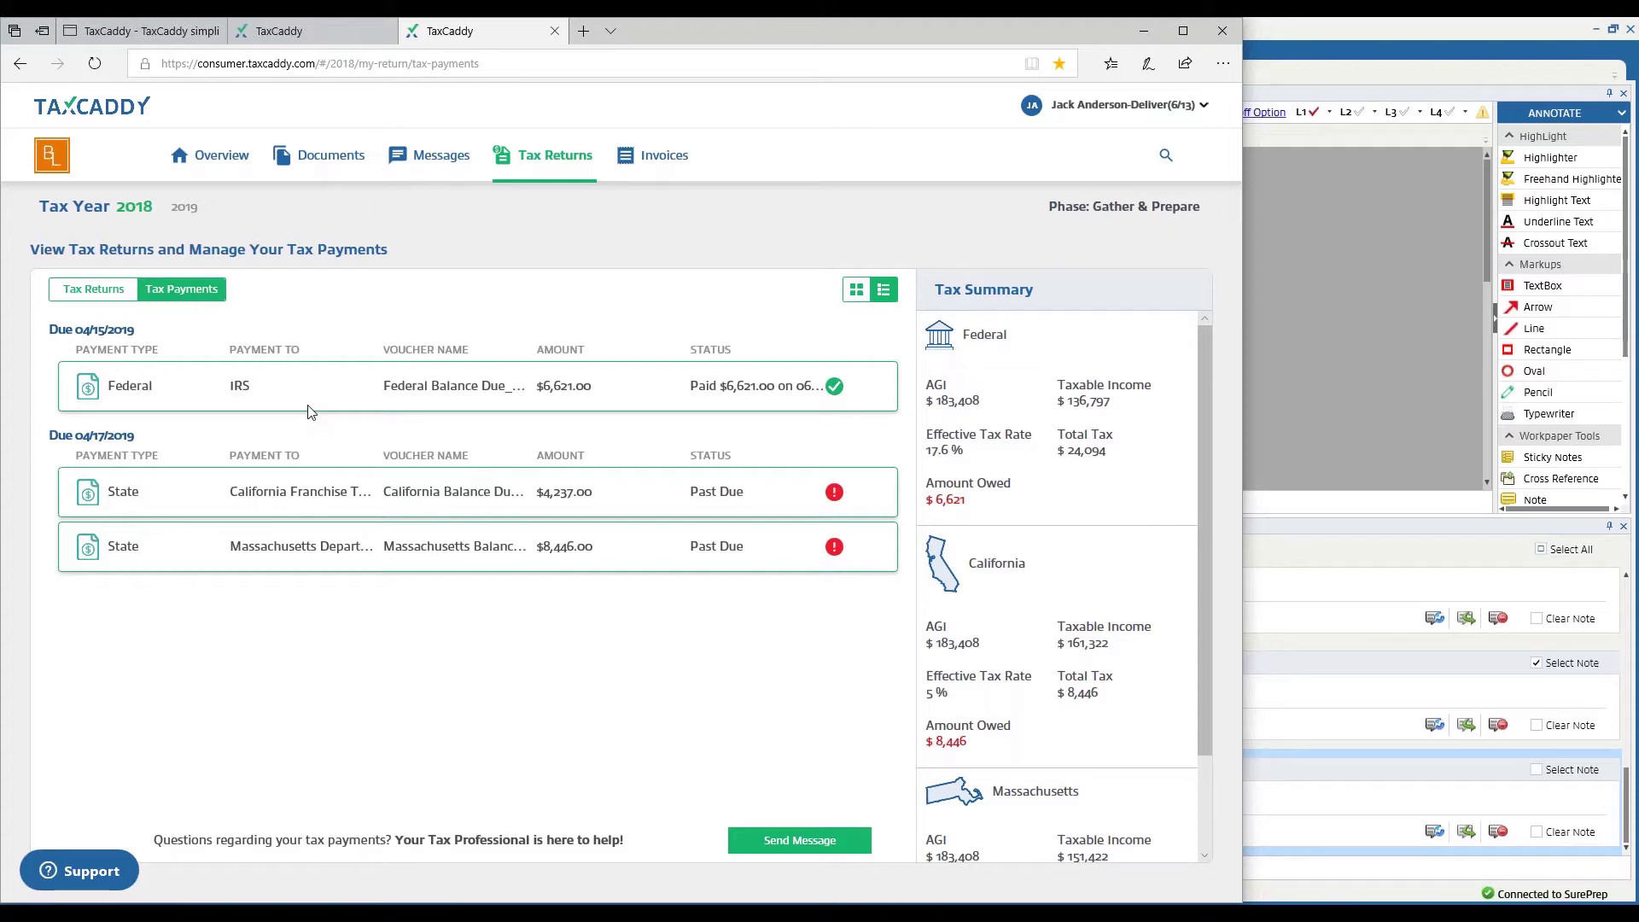
Switch to tax year 2019 and review its past-due and estimated payments.
left_click(184, 207)
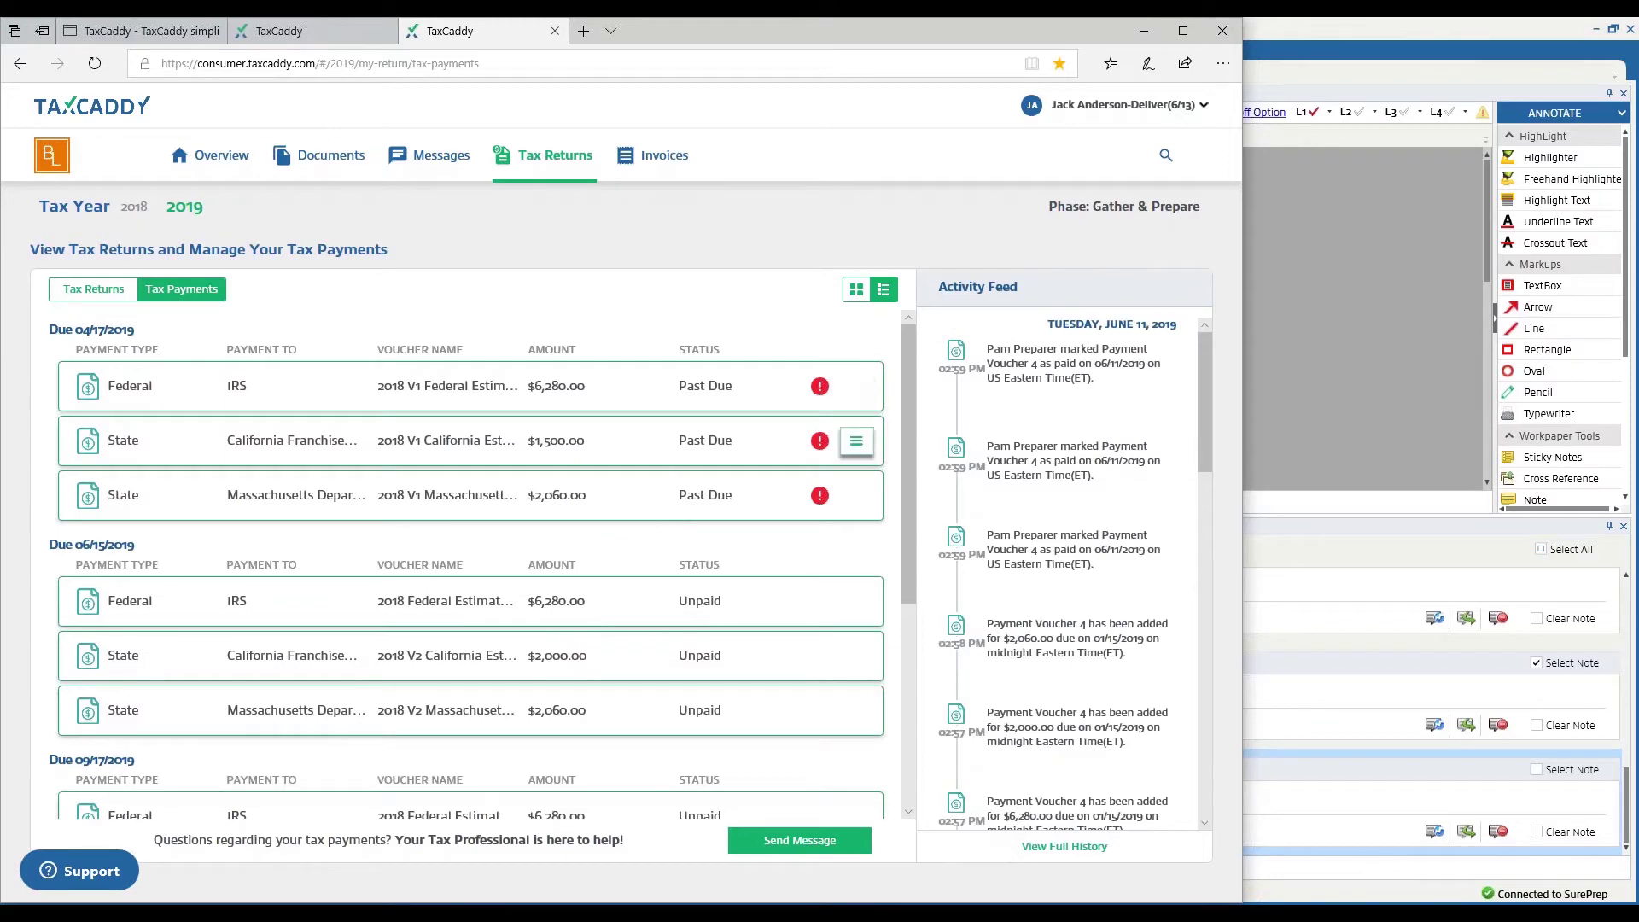
left_click_drag(910, 429, 863, 450)
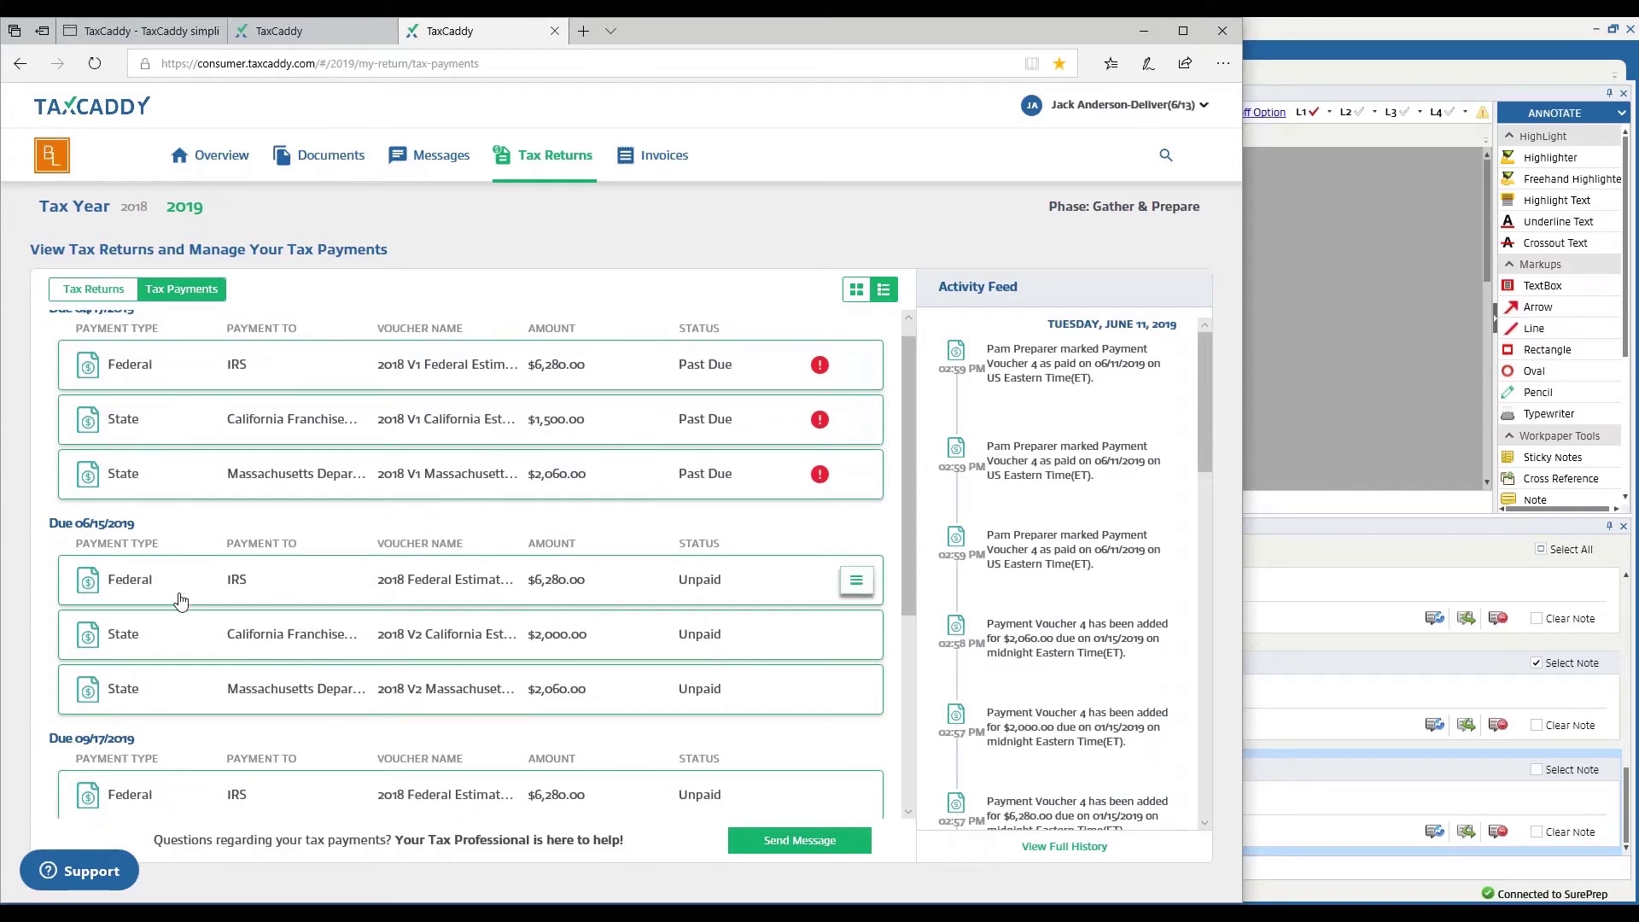
left_click(222, 157)
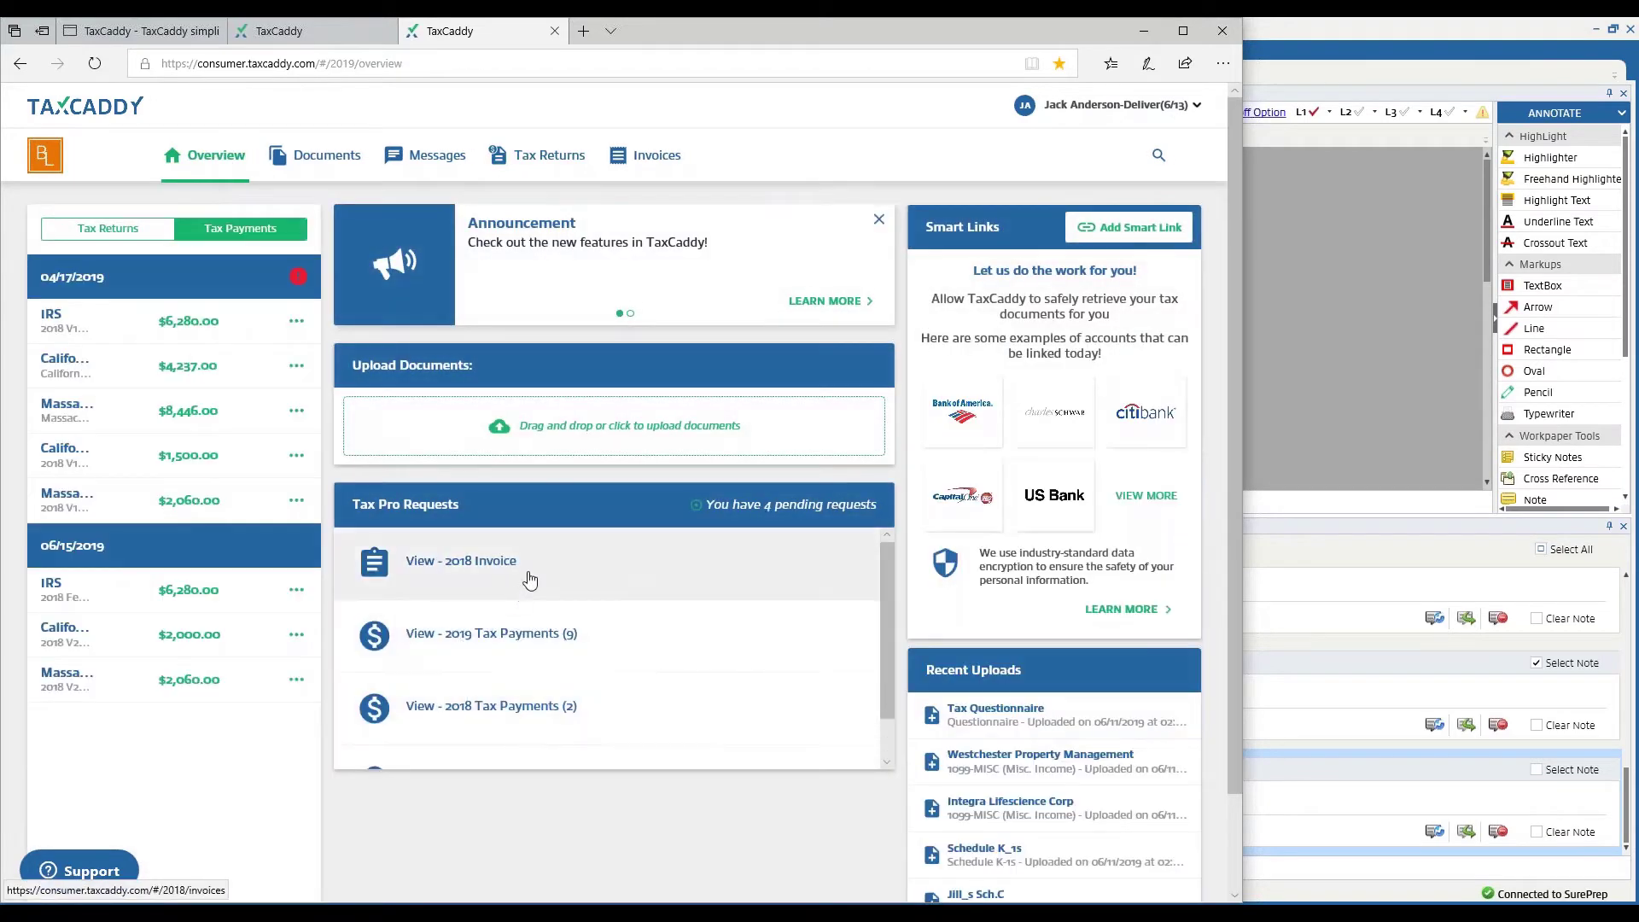
Open Form M-8453, the Massachusetts 2018 e-file authorization awaiting signature.
scroll(489, 734, "down", 2)
left_click(491, 709)
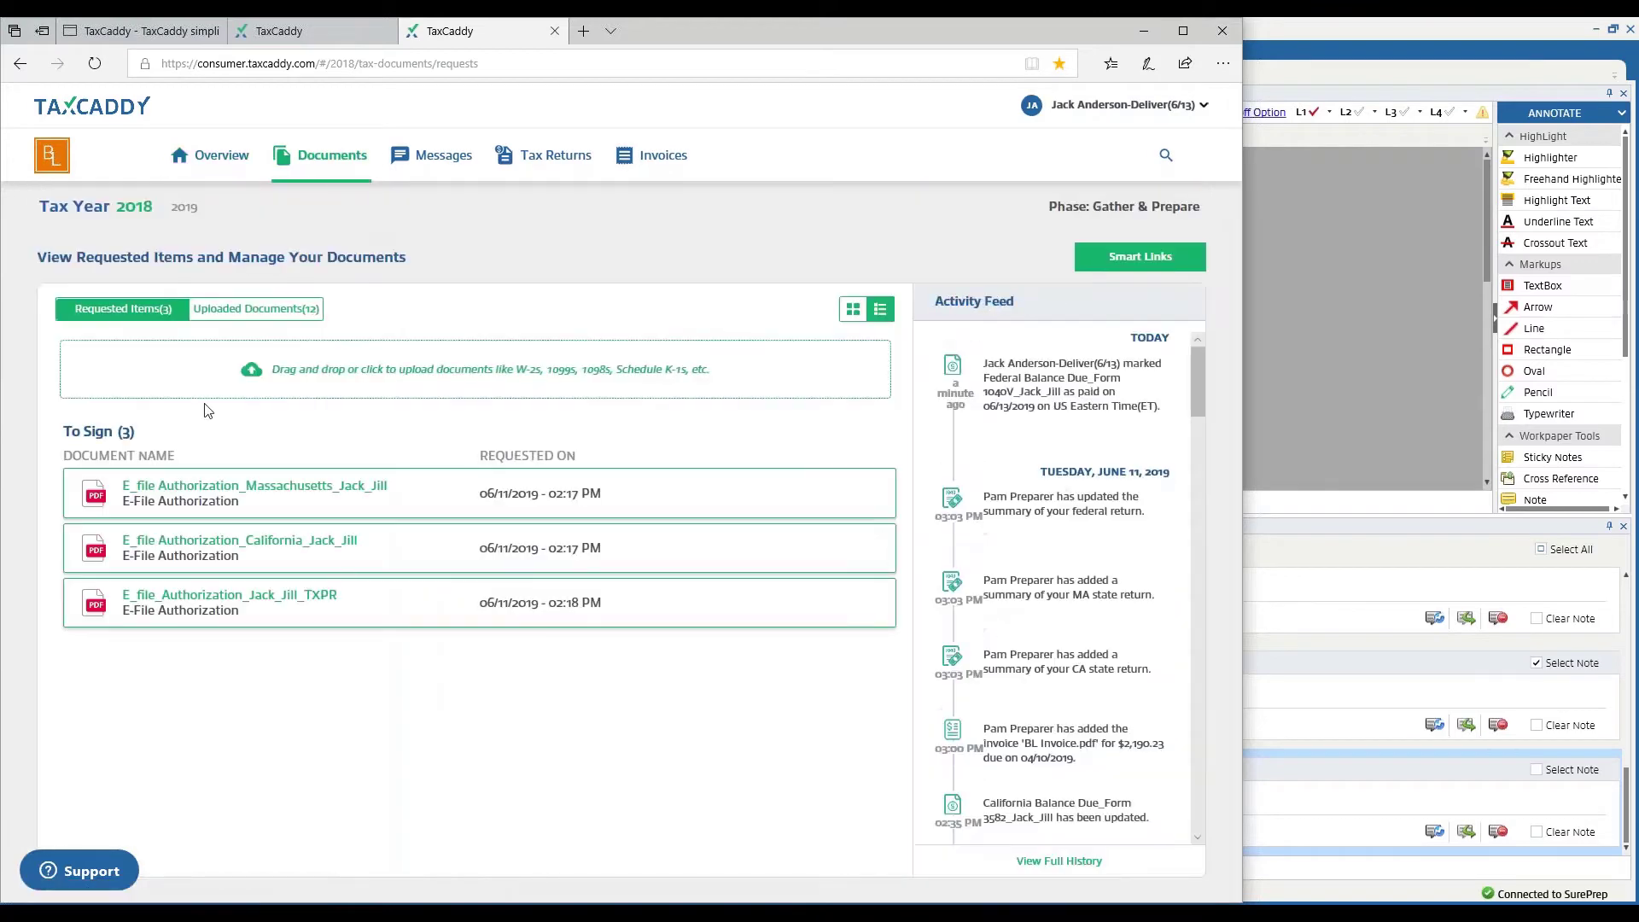
left_click_drag(185, 493, 47, 325)
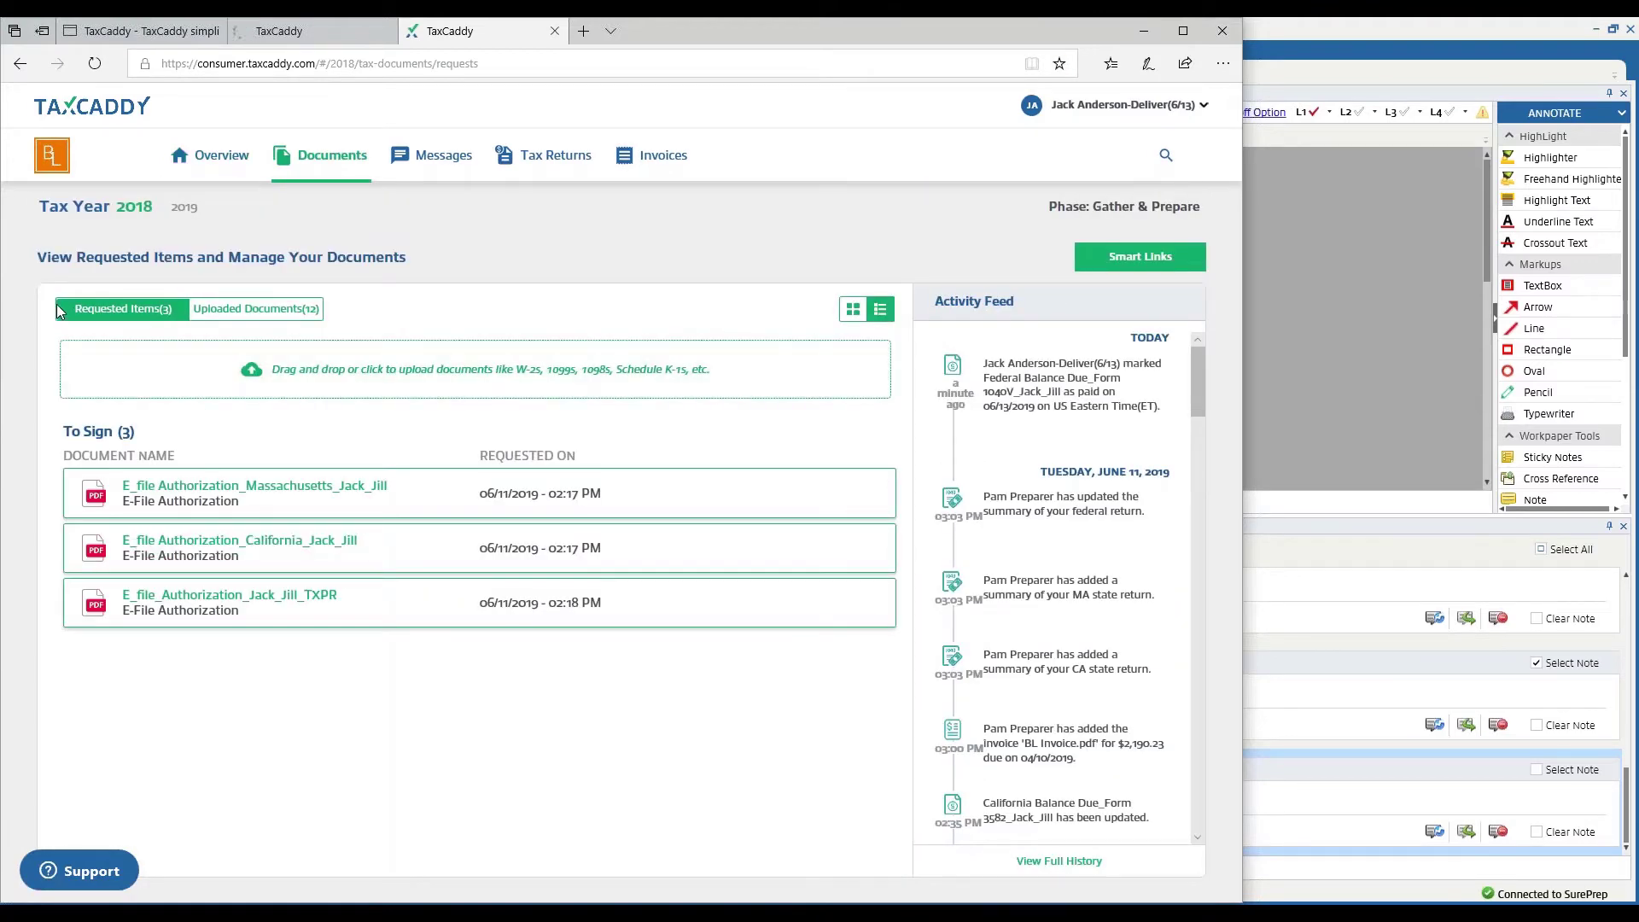
left_click(196, 502)
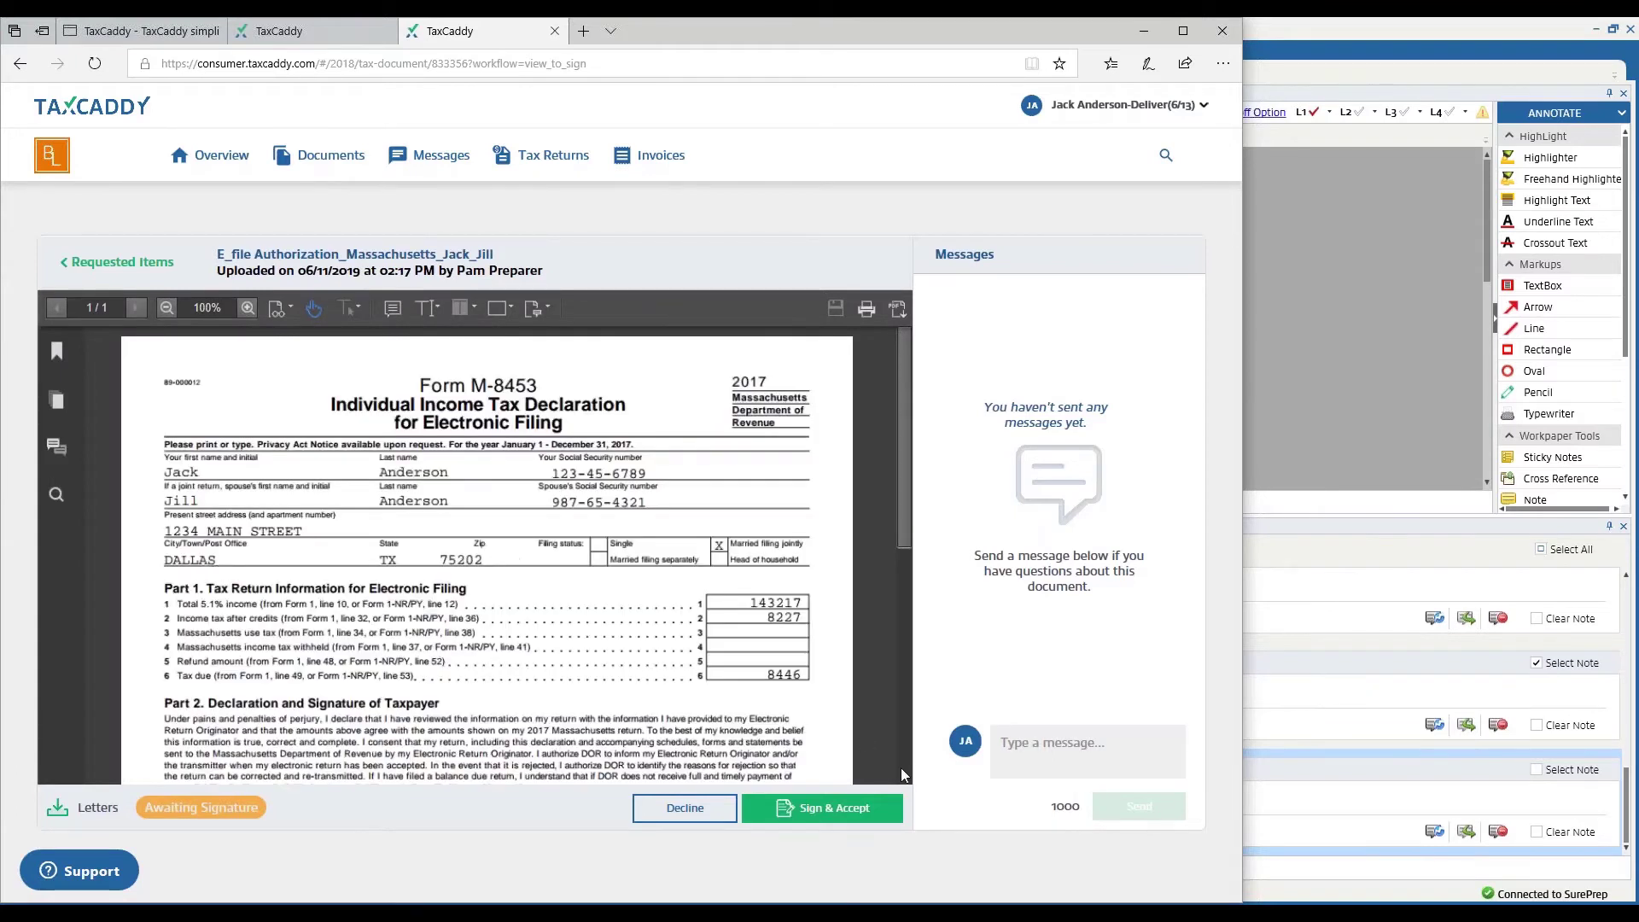
left_click(859, 818)
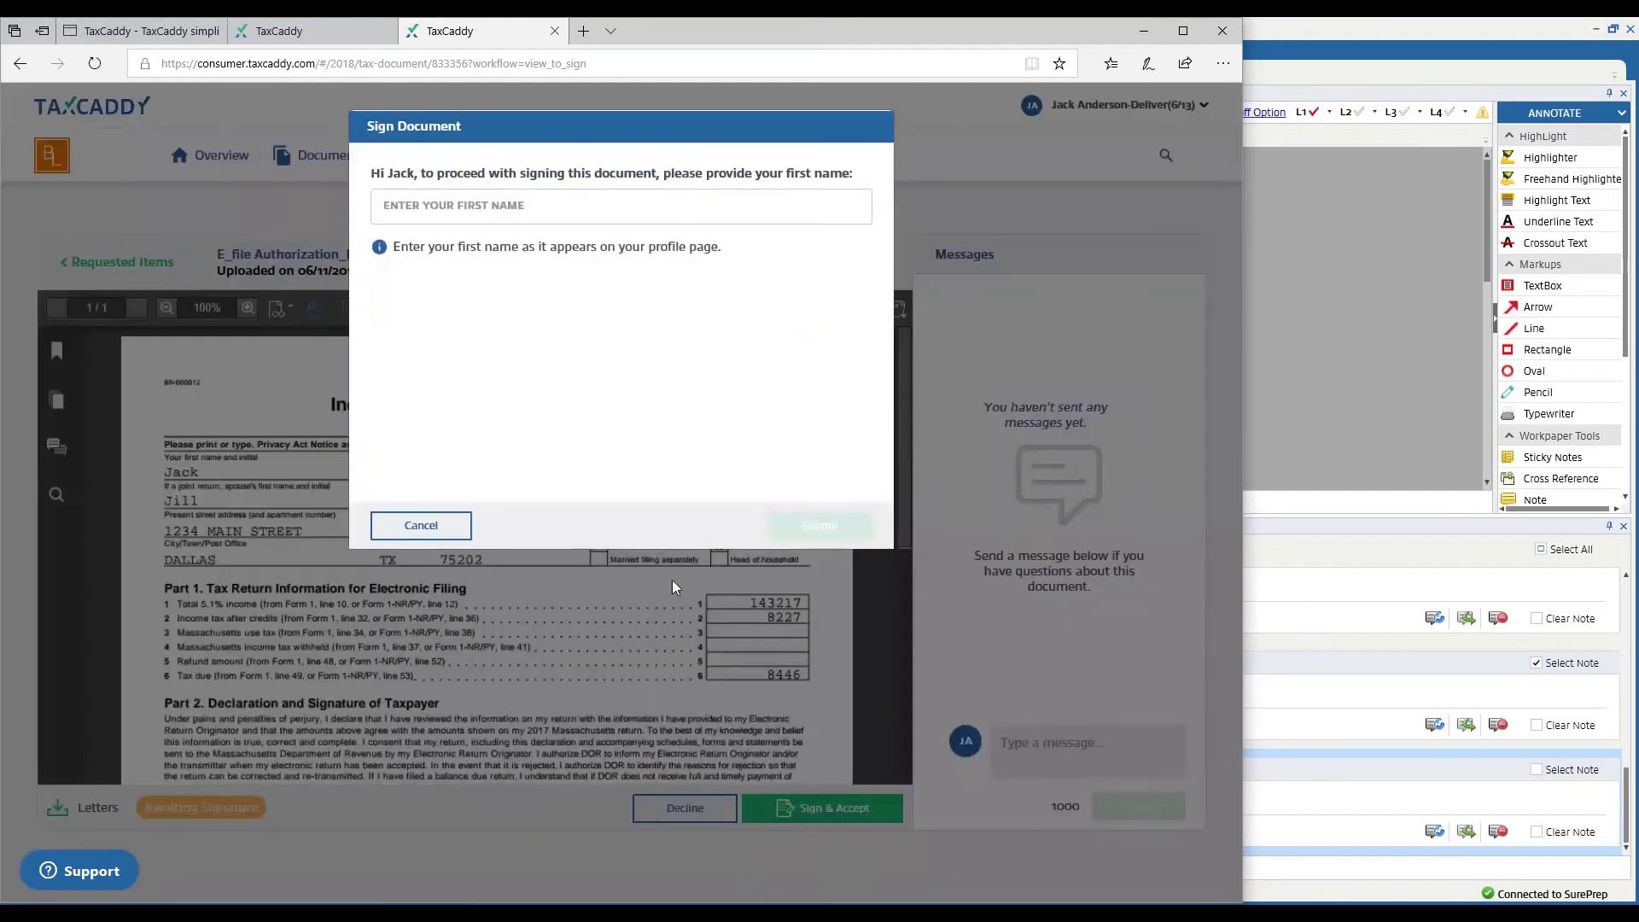
left_click(511, 215)
type("Jack")
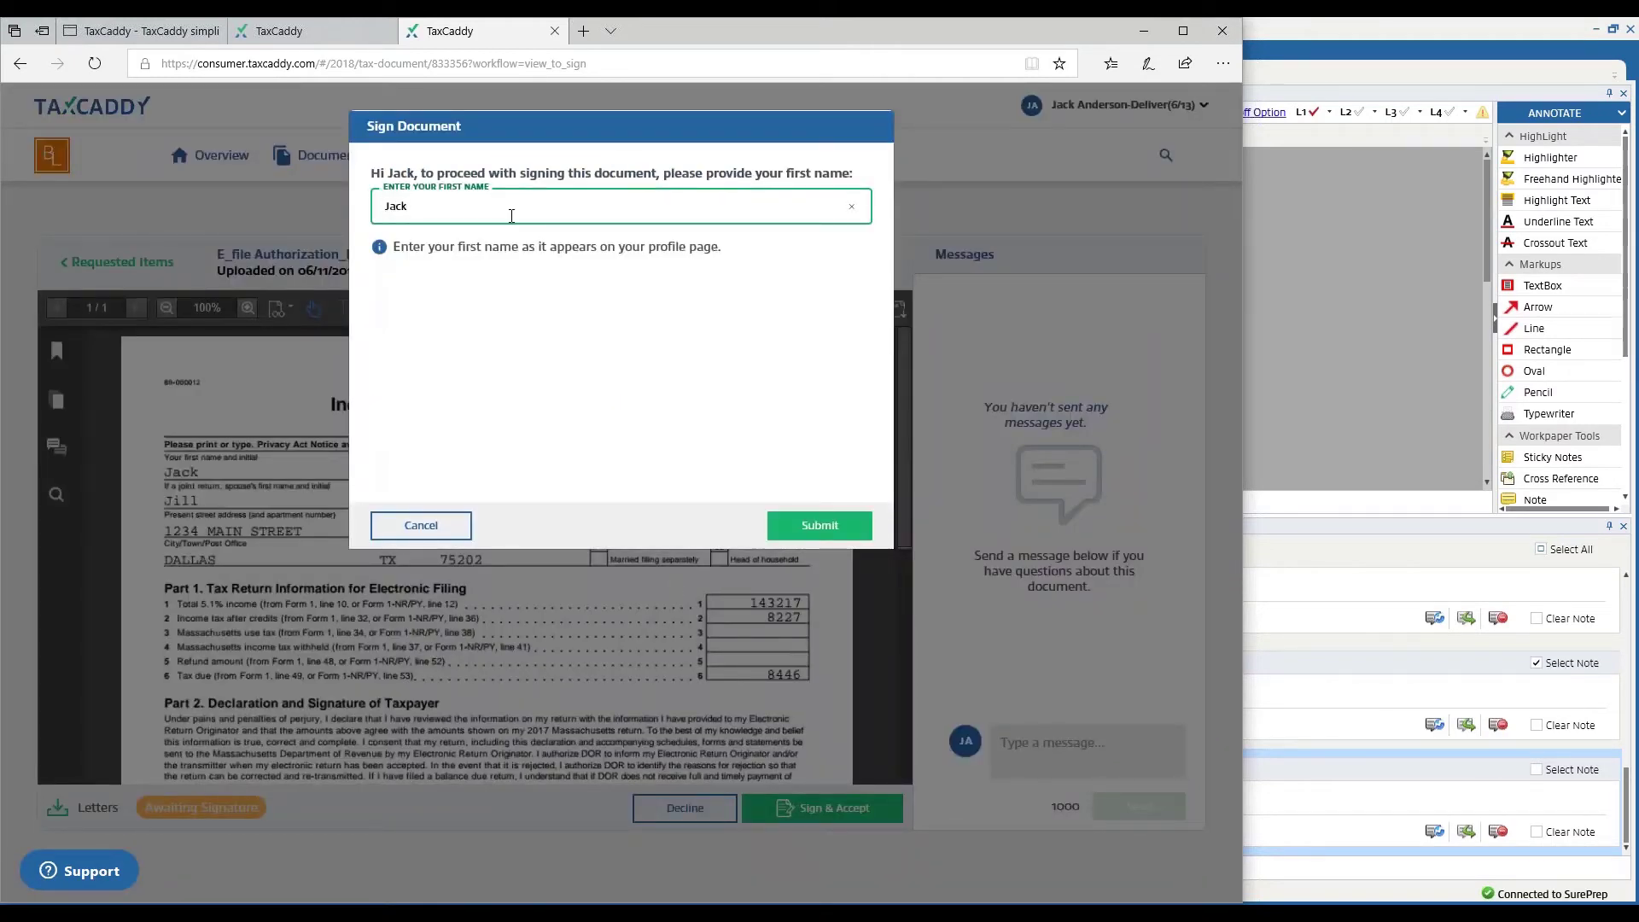
left_click(803, 517)
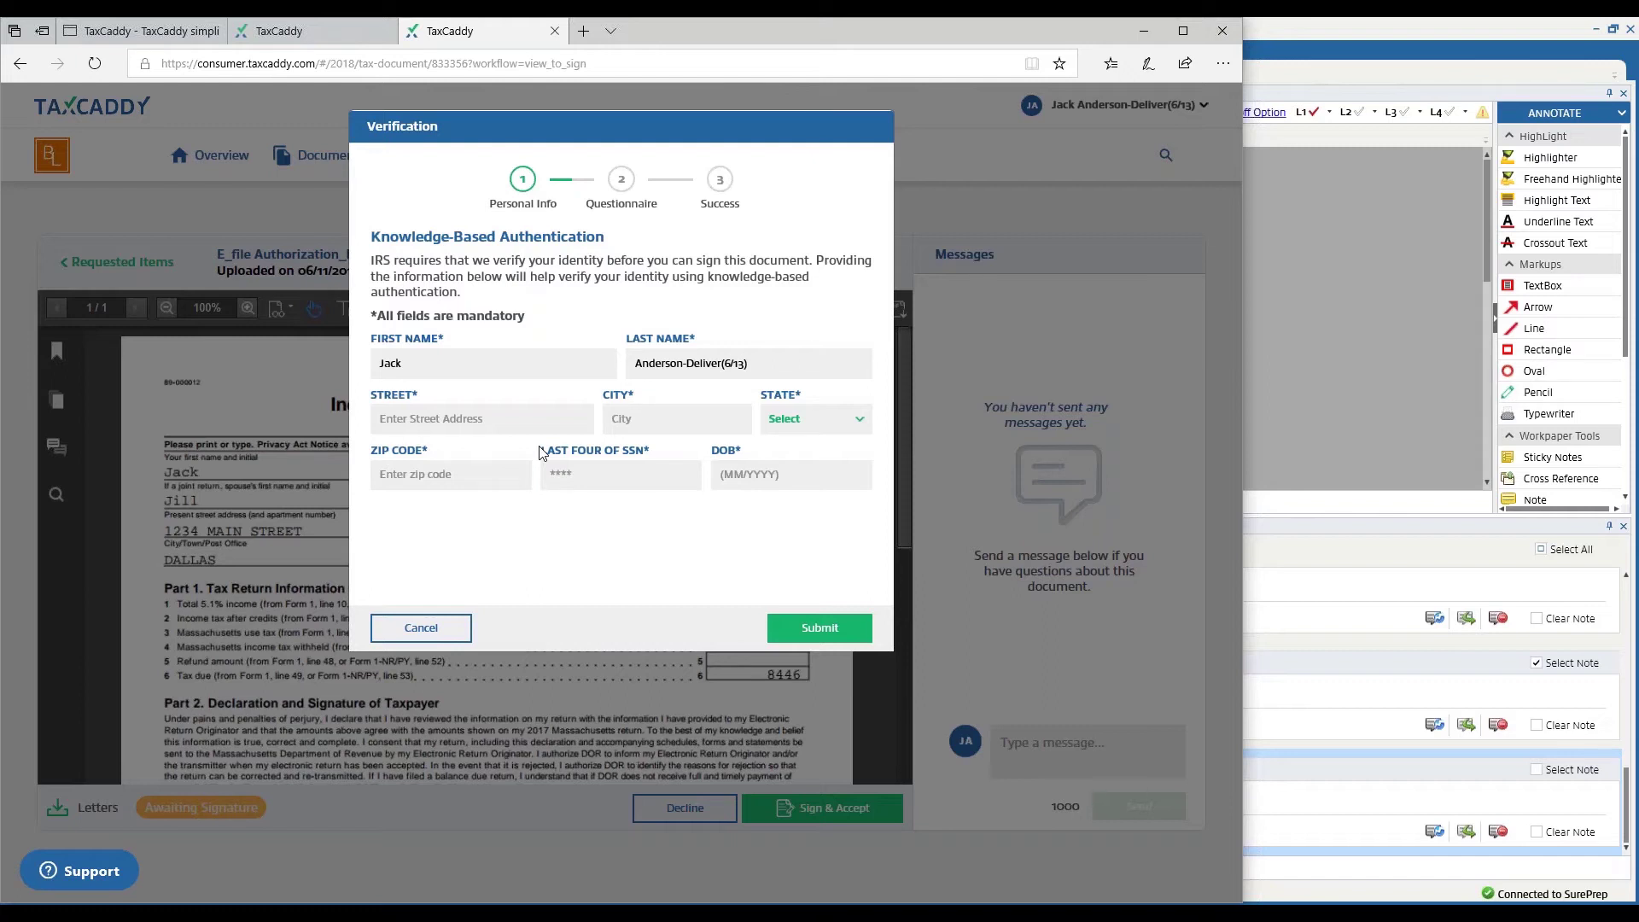
left_click(421, 630)
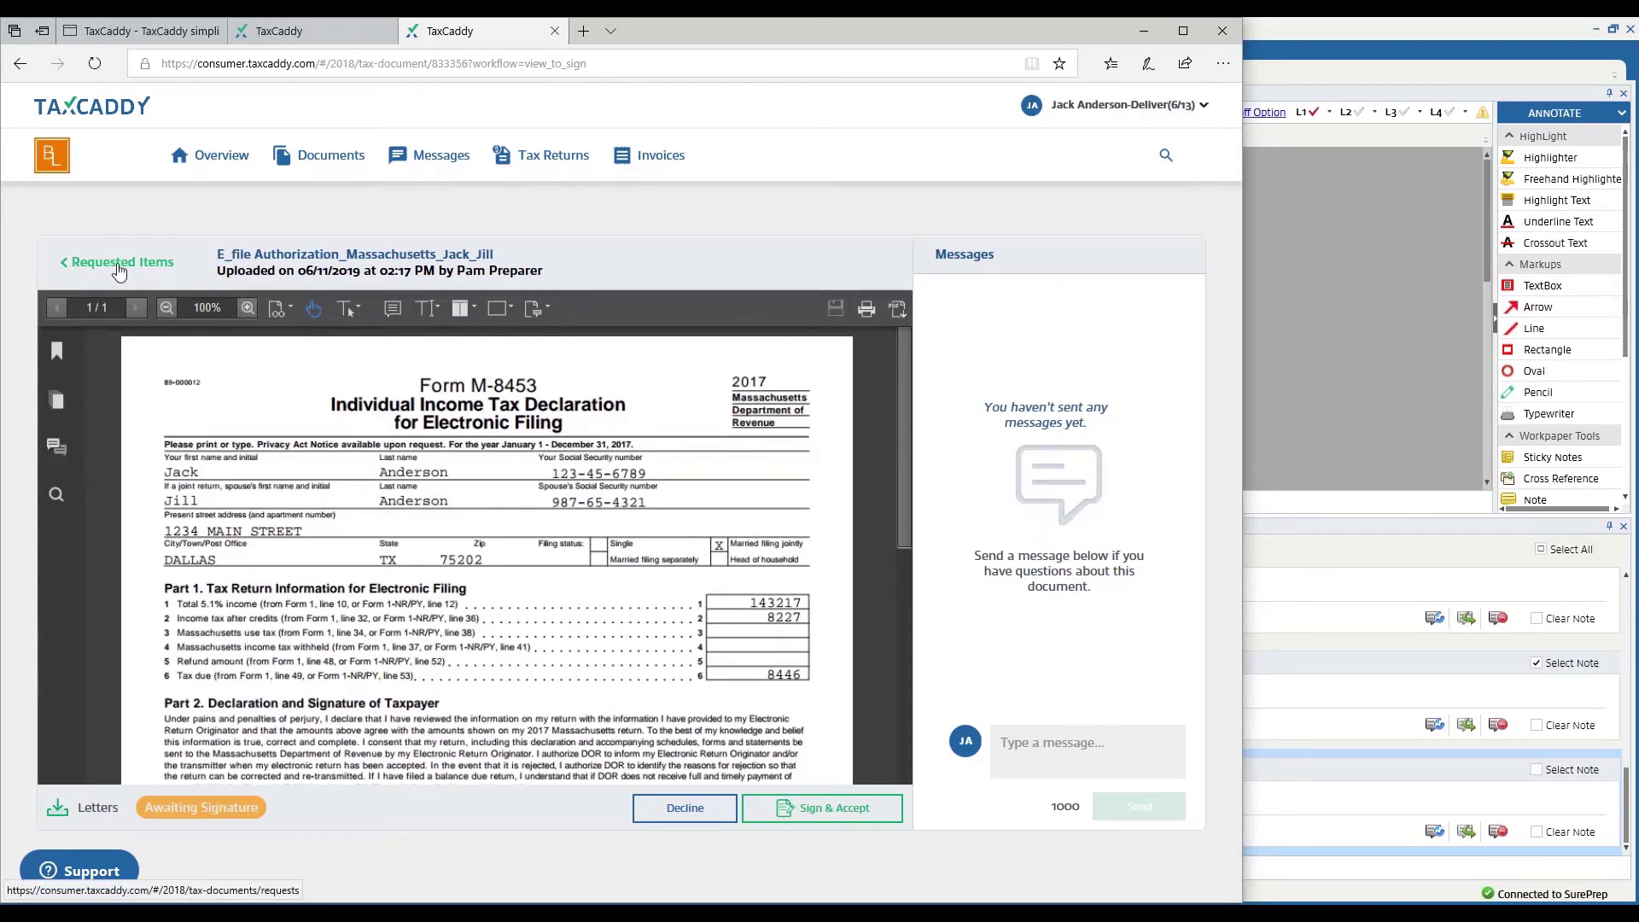
Open BL Invoice.pdf ($2,190.23, due 04/10/2019) and bring up its Pay Now options.
left_click(617, 161)
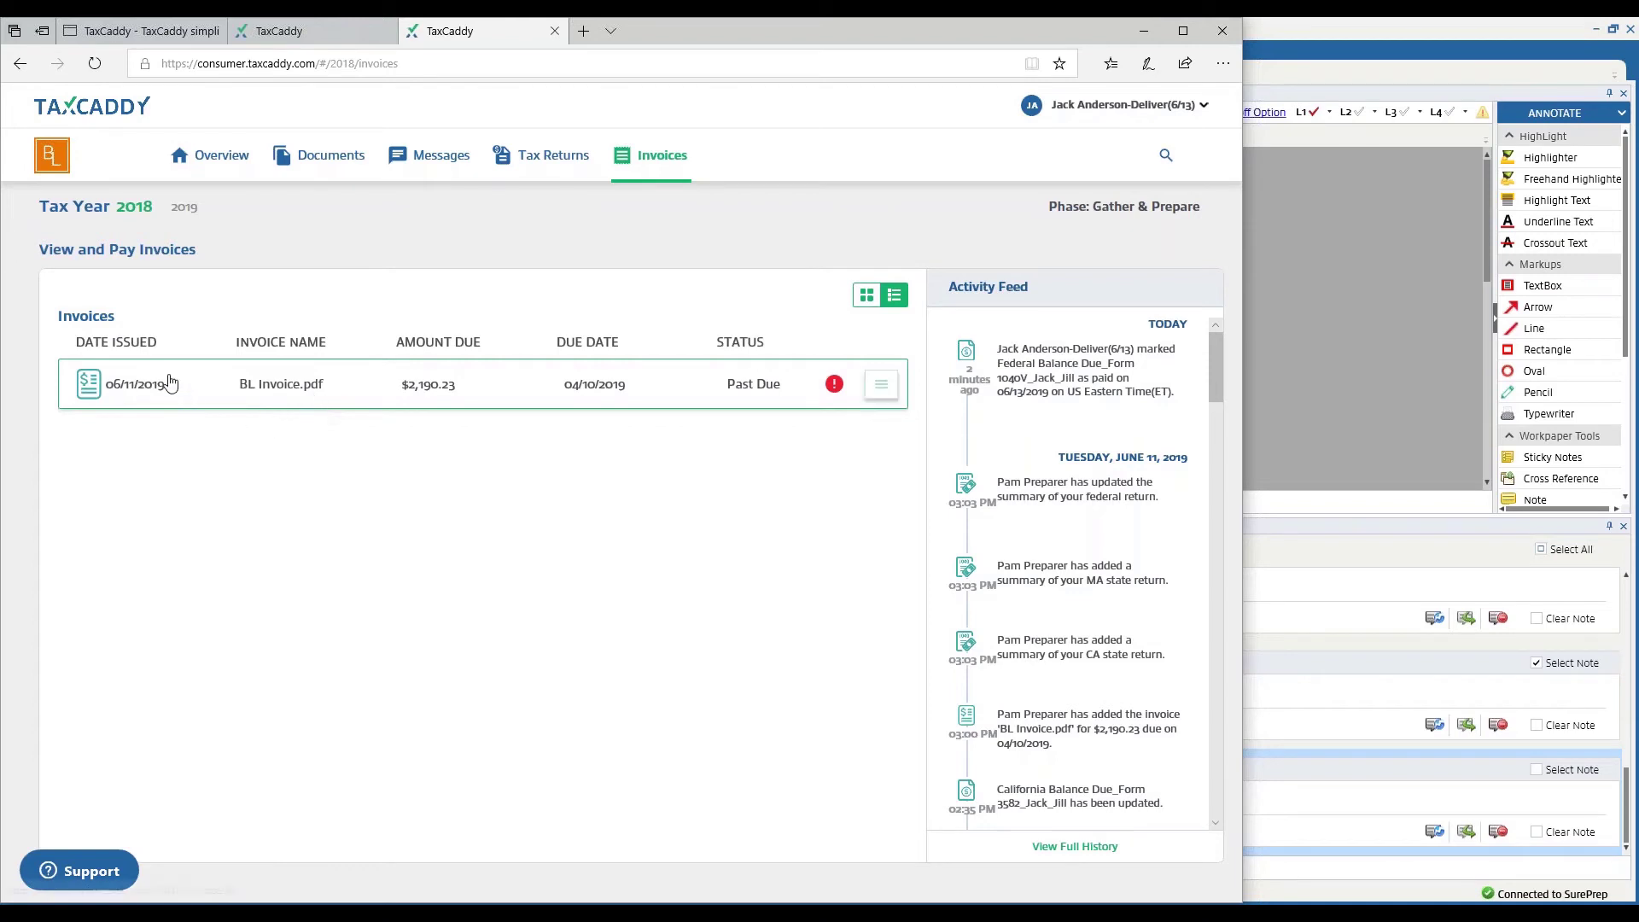
left_click(202, 385)
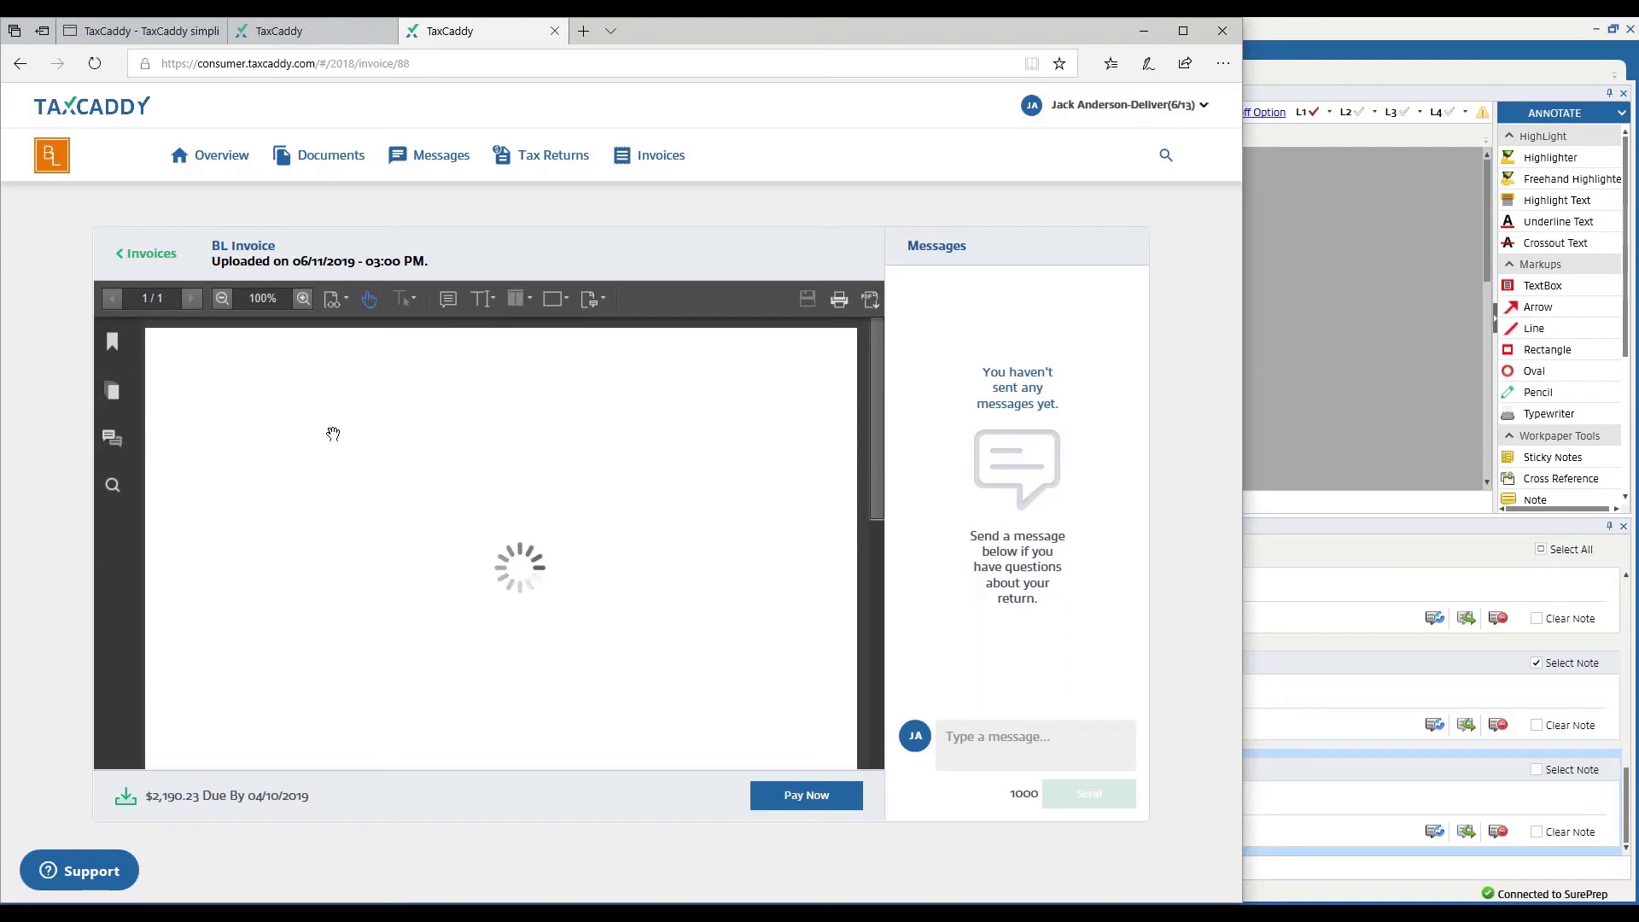
left_click(794, 799)
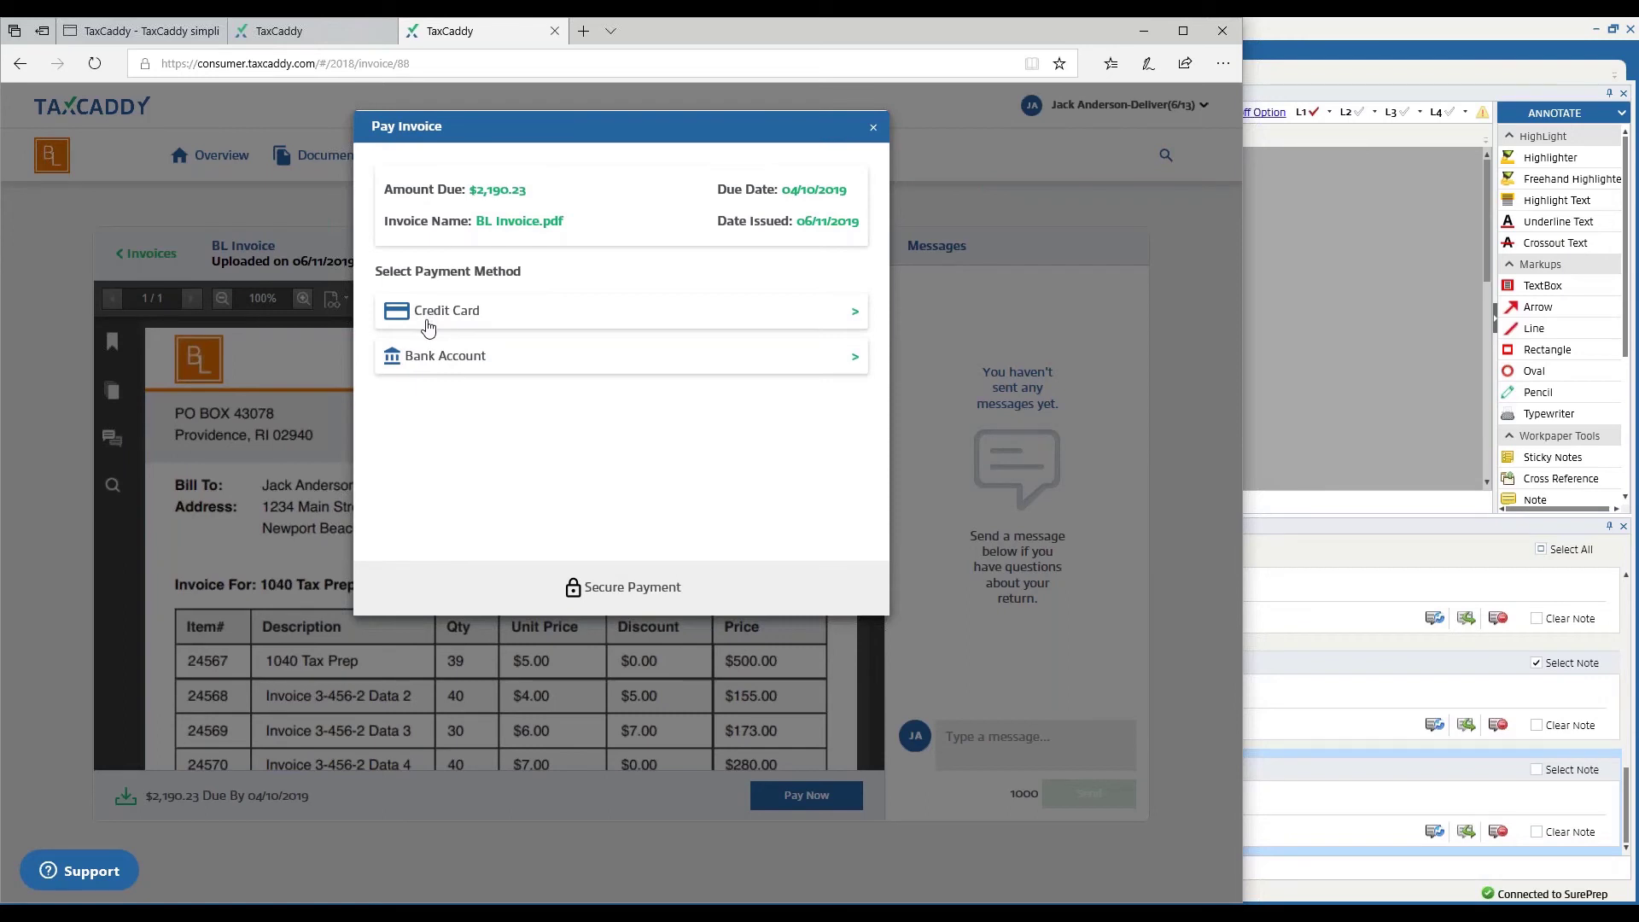
Add a bank account via Instant Verification and choose Wells Fargo as the bank.
left_click(434, 359)
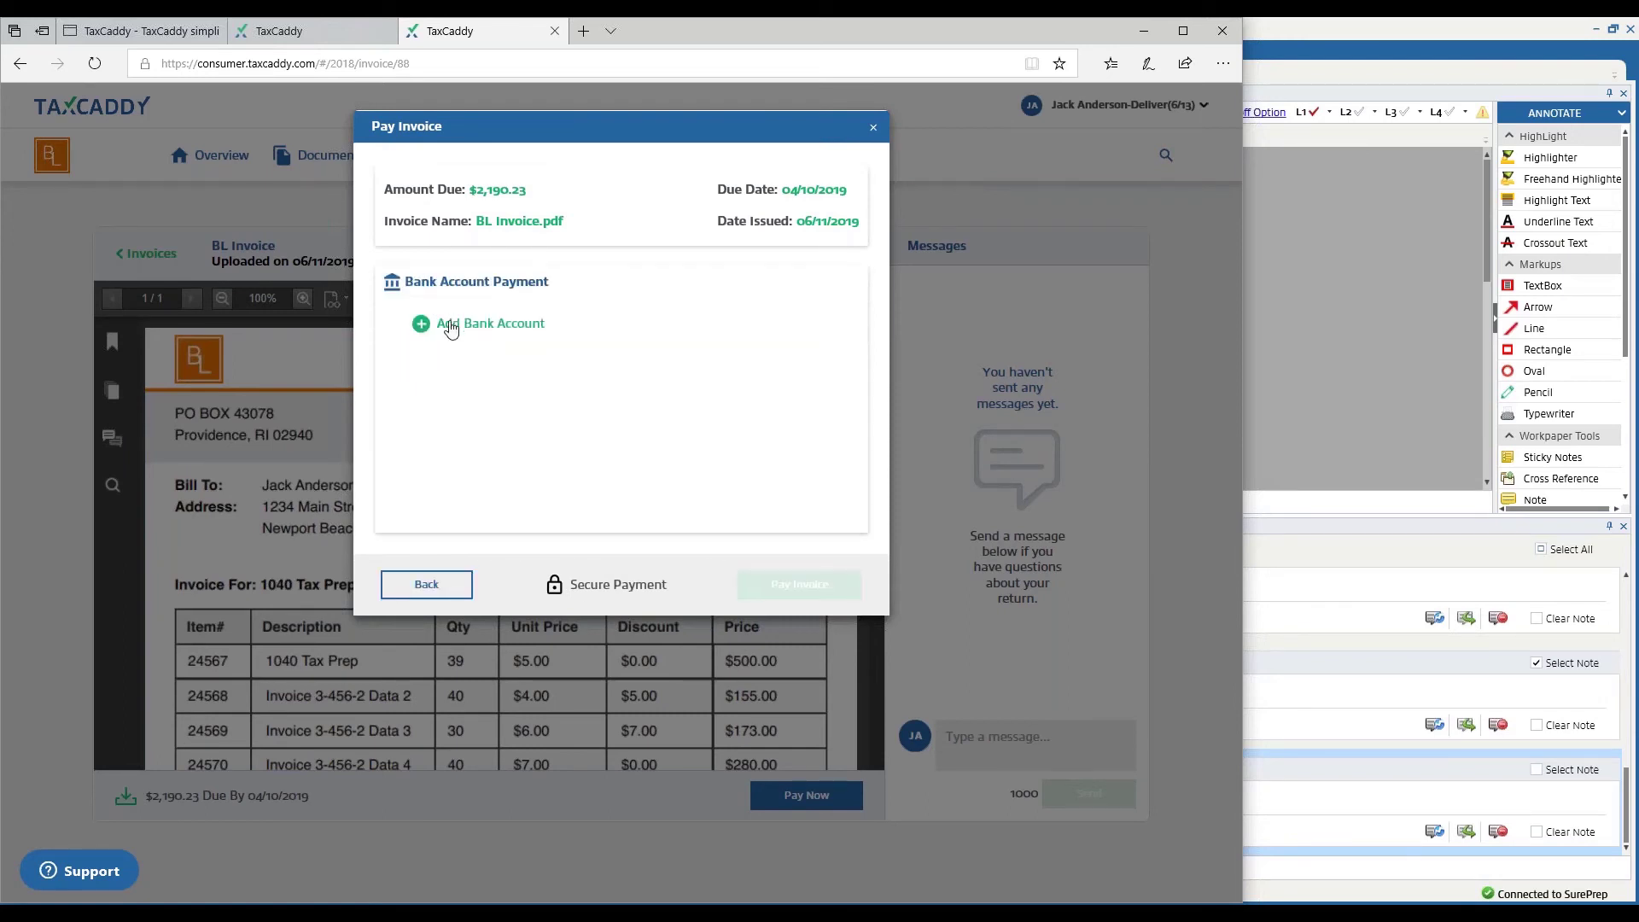
left_click(451, 330)
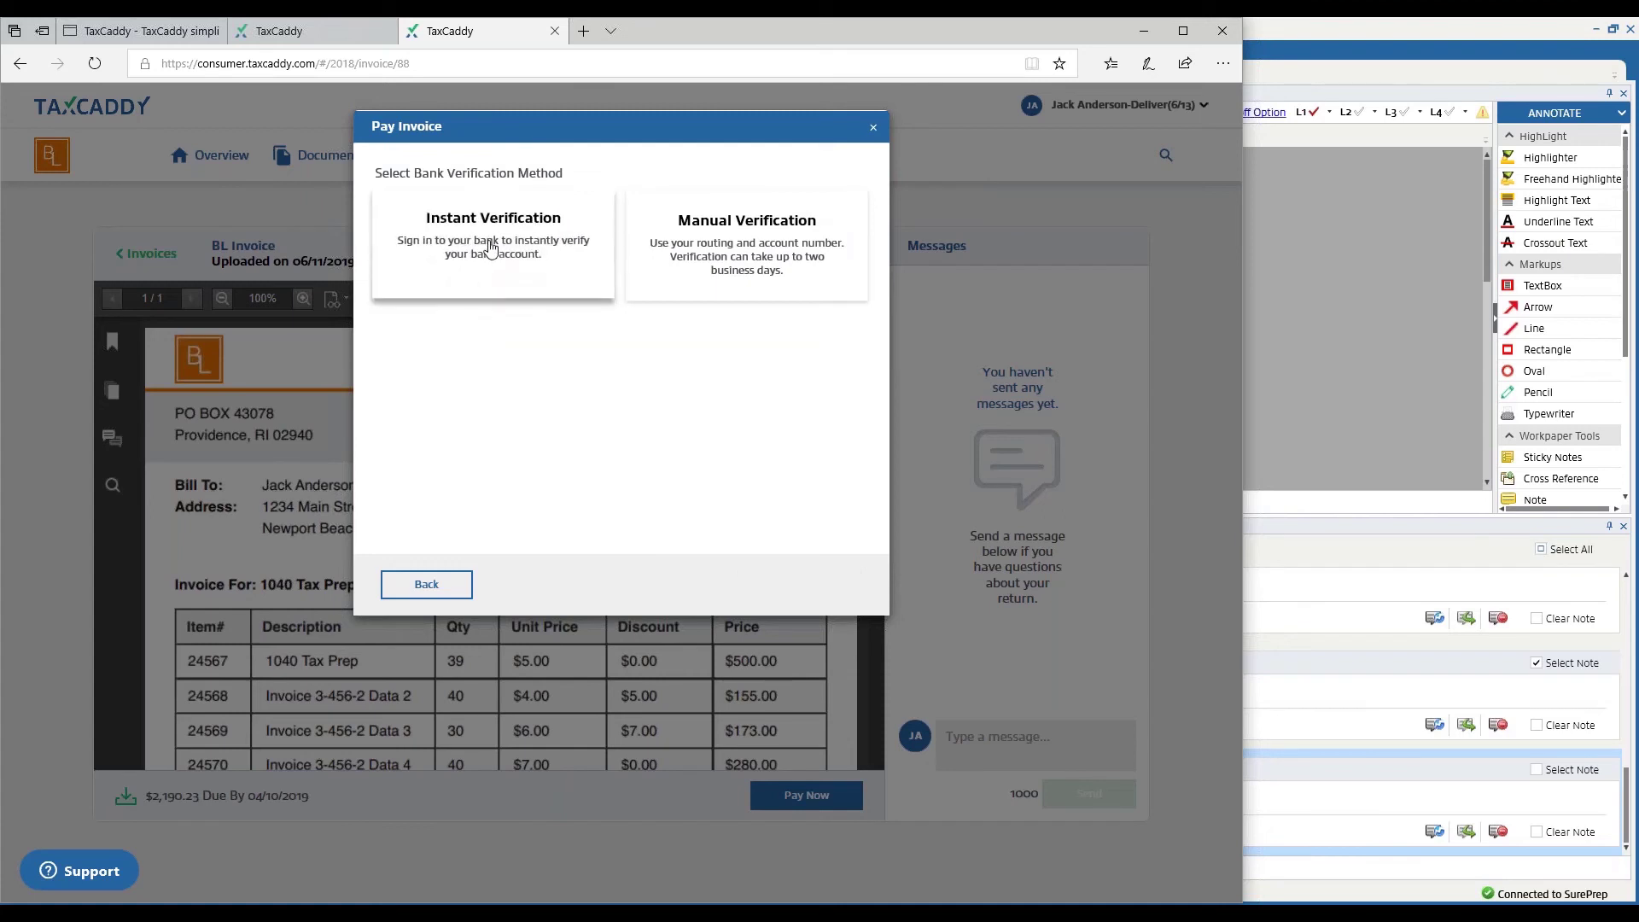
left_click(491, 247)
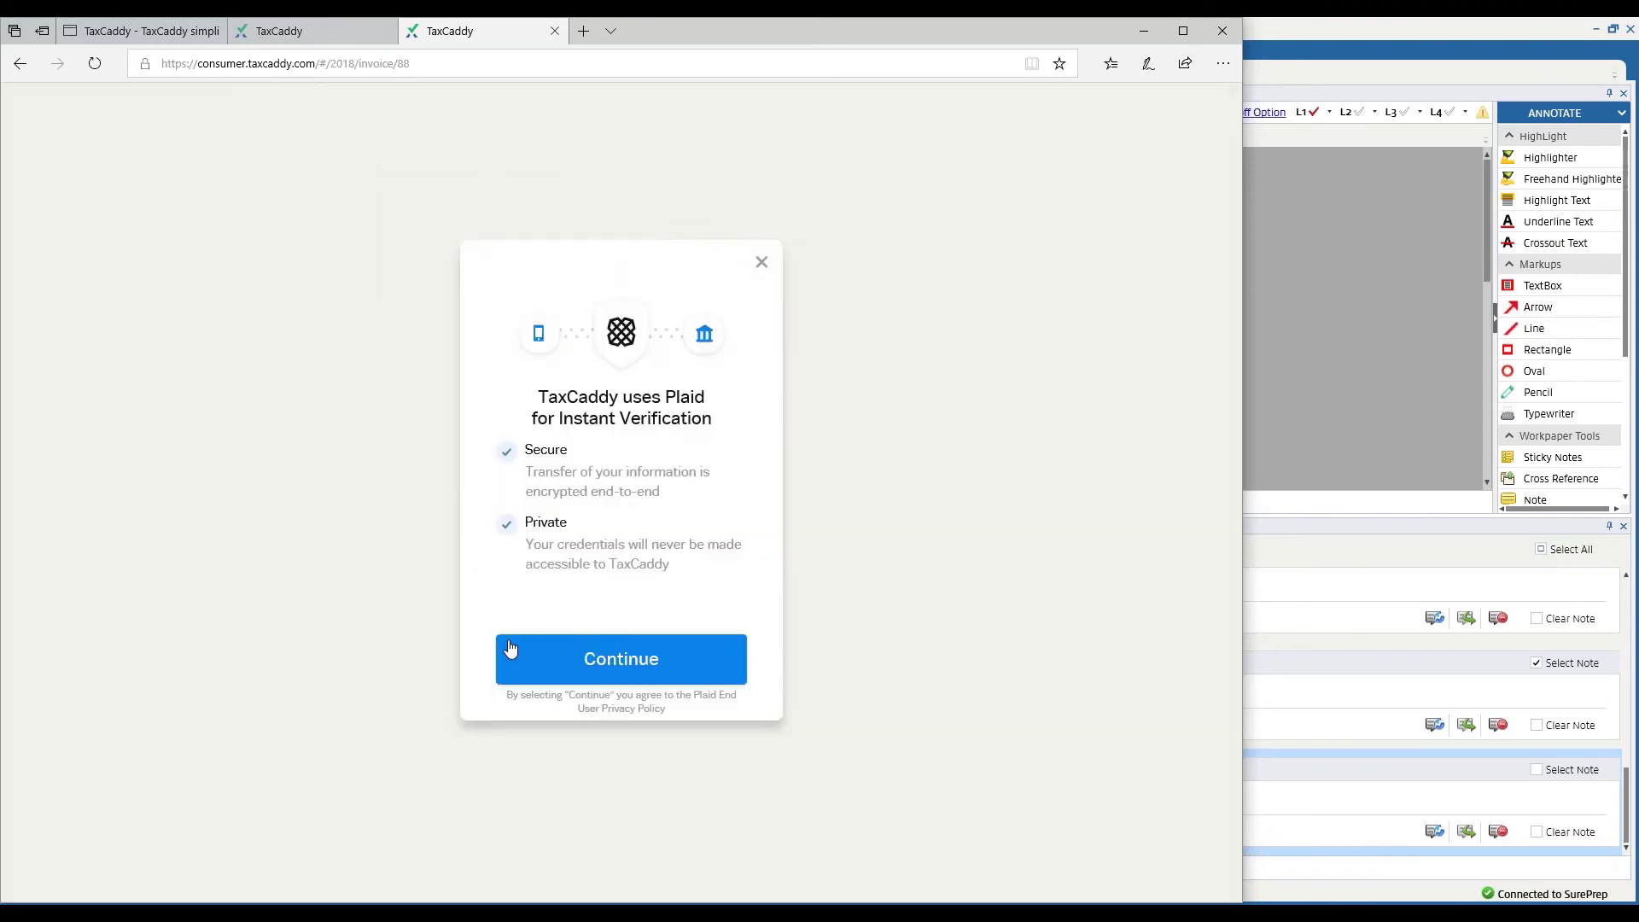
left_click(532, 646)
left_click(548, 504)
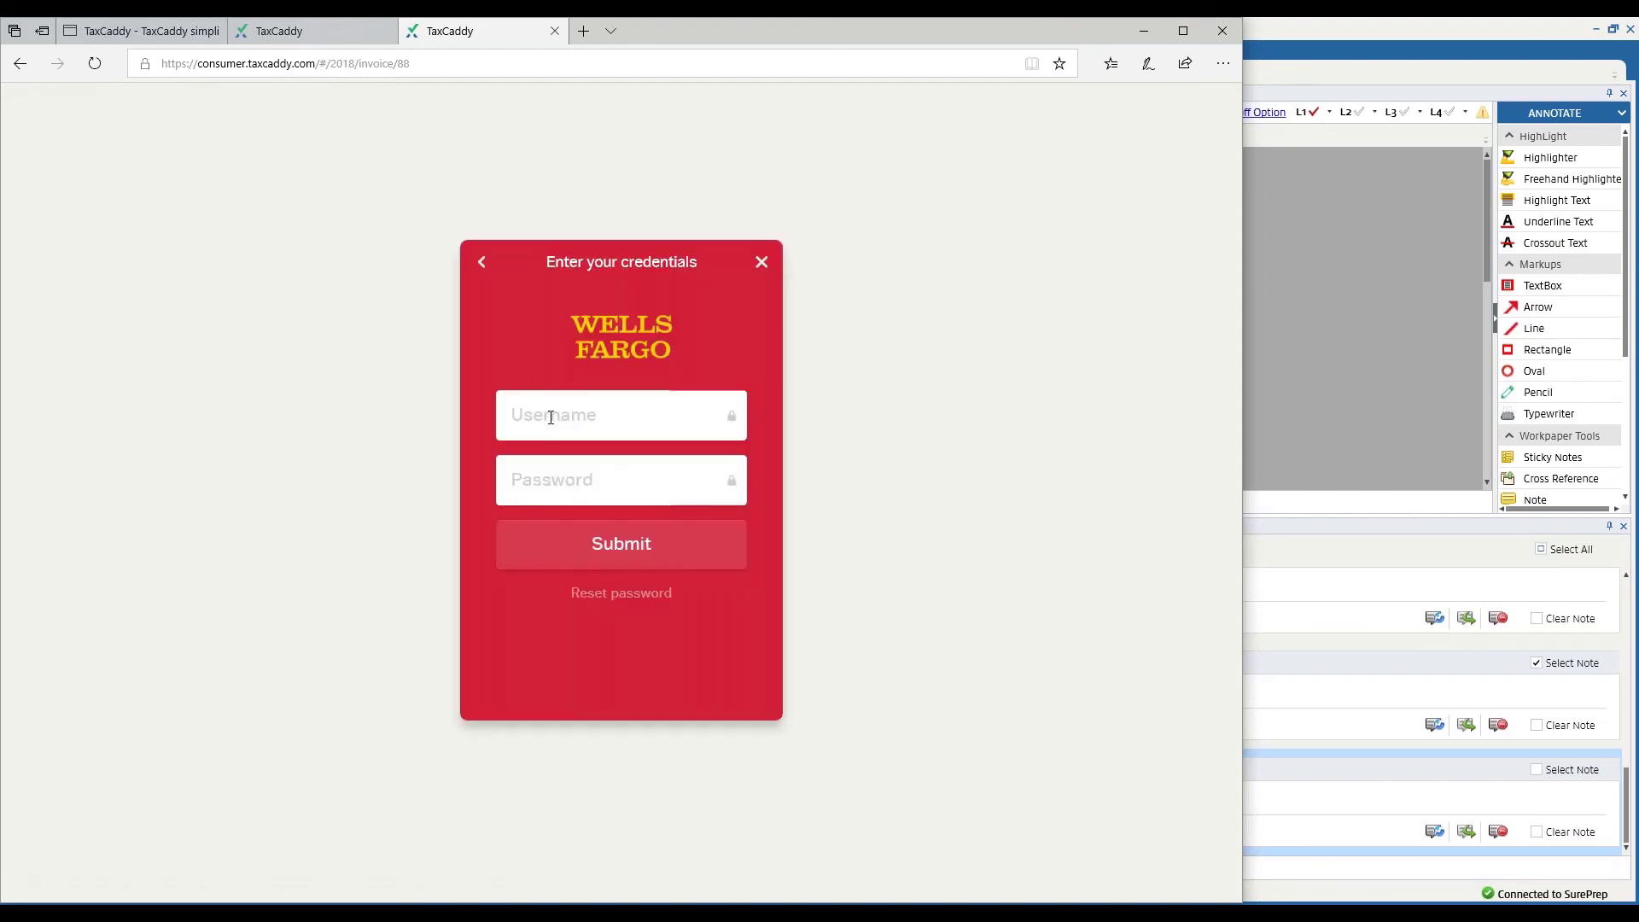